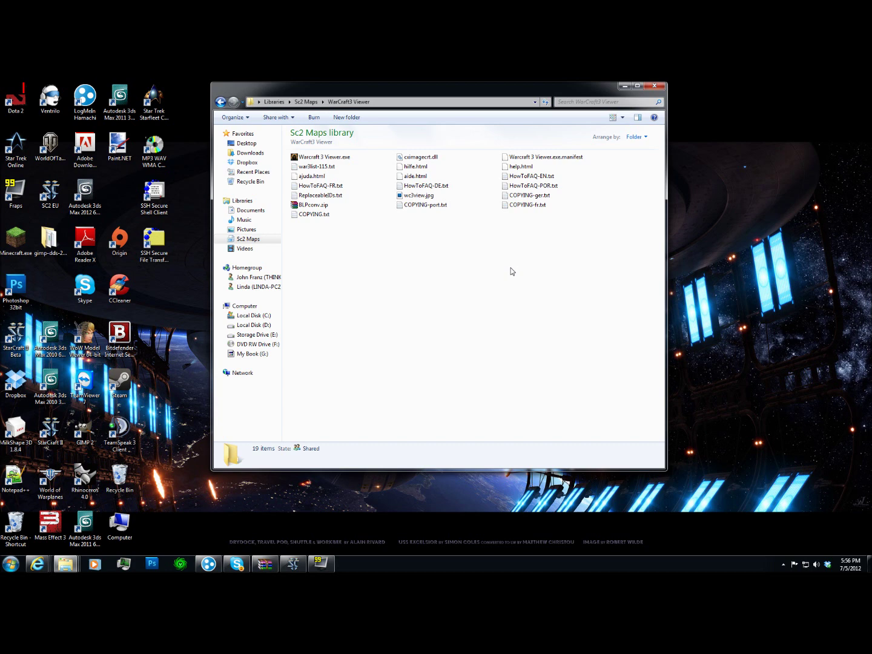
Step: Bring up the Explorer taskbar jump list of recent locations
right_click(66, 564)
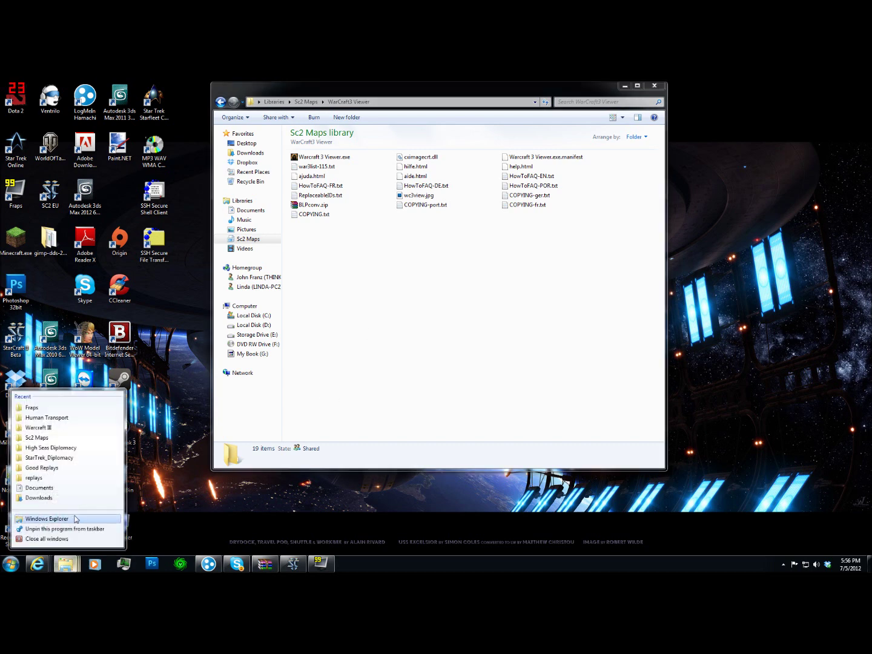
Step: In a second Explorer window, go to Sc2 Maps > Models > Warcraft3 > Units > Human
click(49, 521)
click(297, 239)
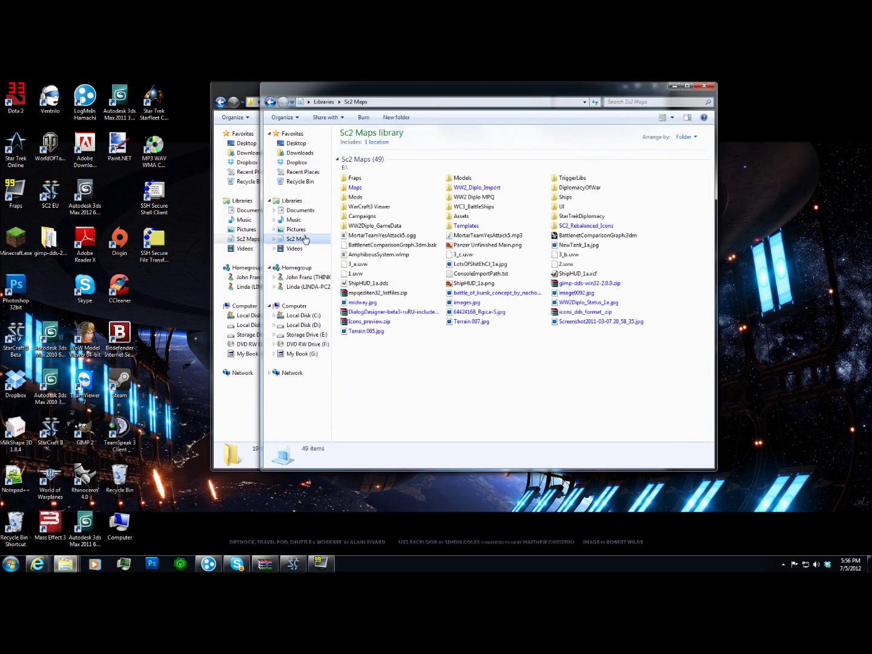
double_click(484, 179)
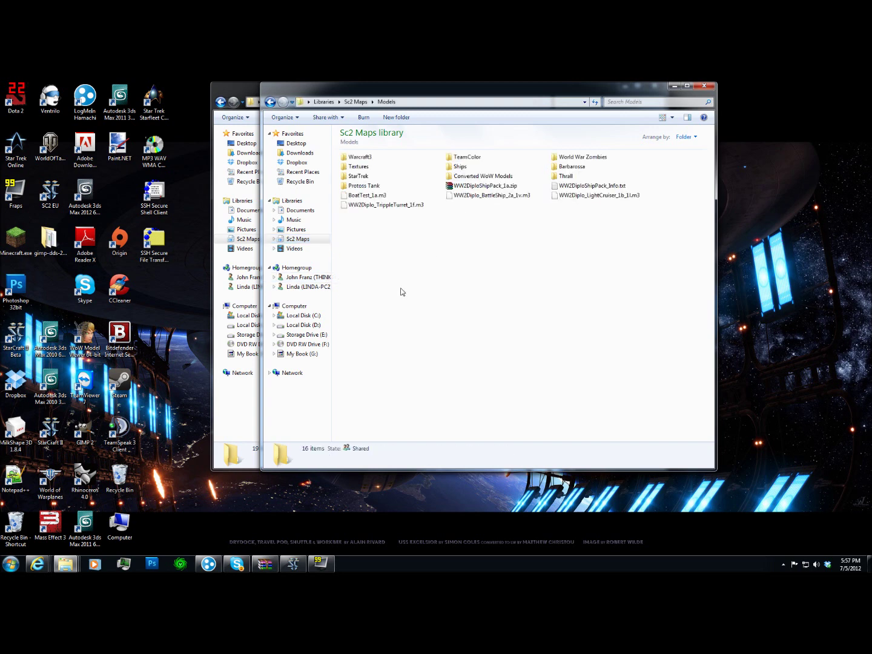
double_click(381, 159)
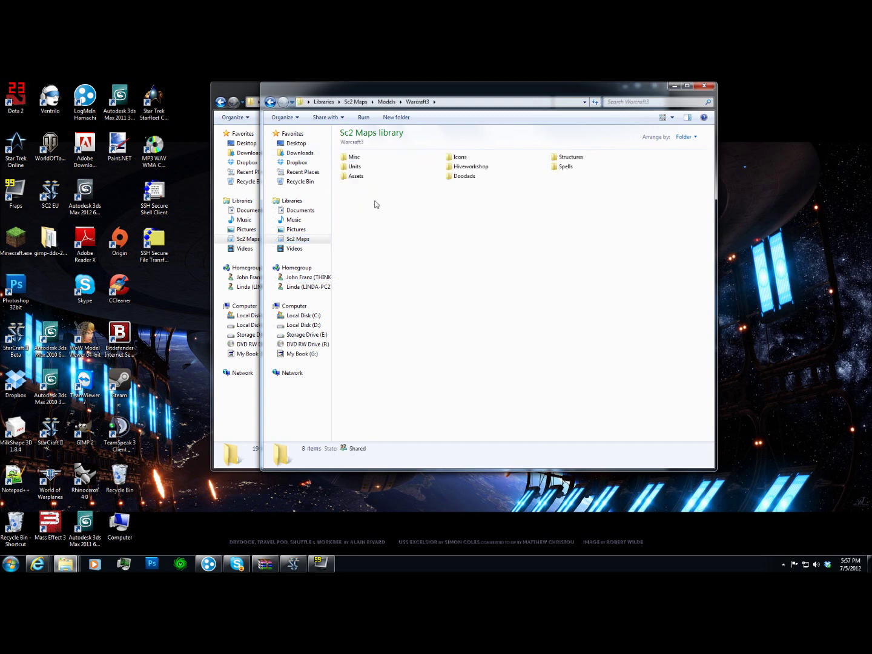
click(272, 102)
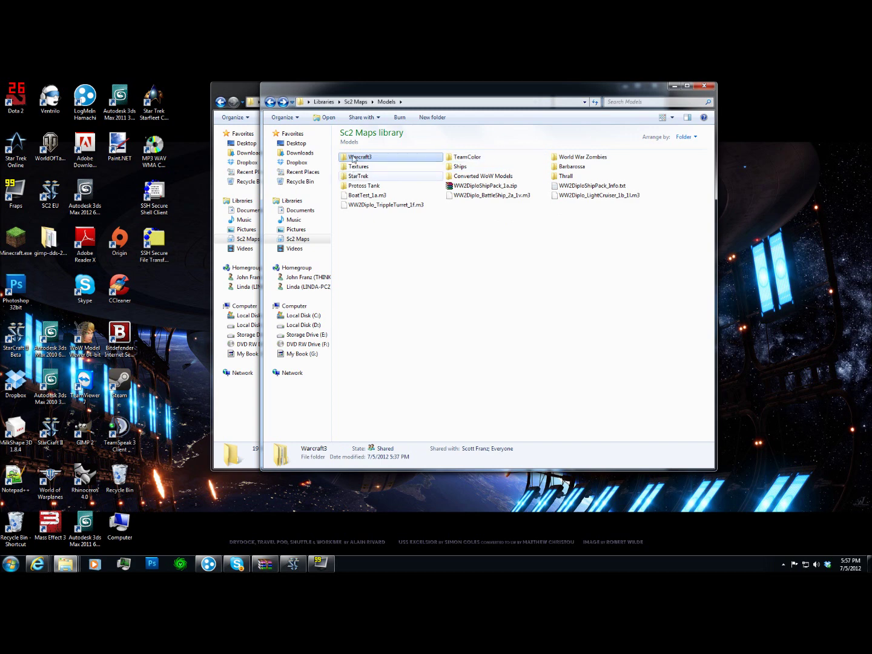
double_click(382, 157)
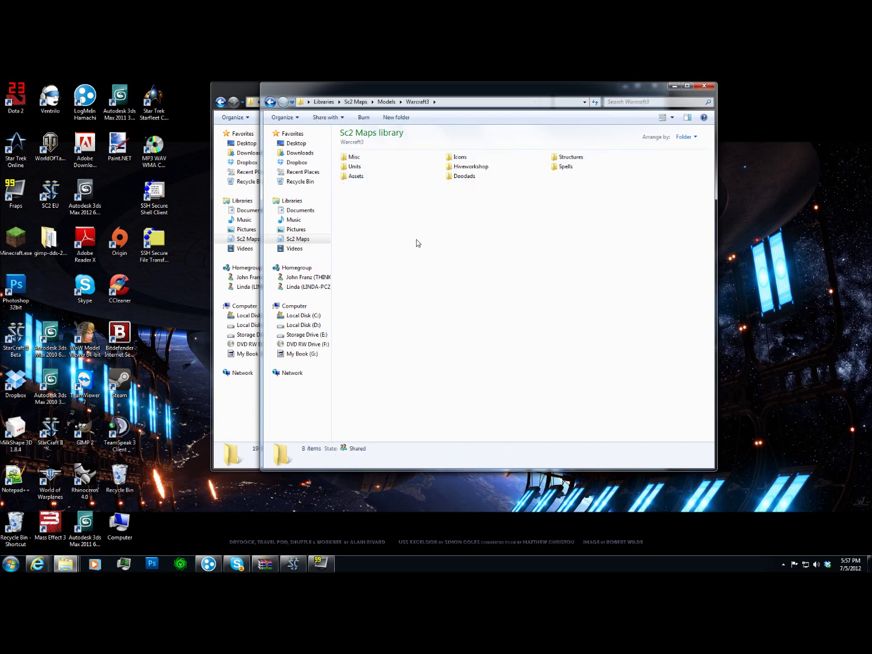
double_click(376, 167)
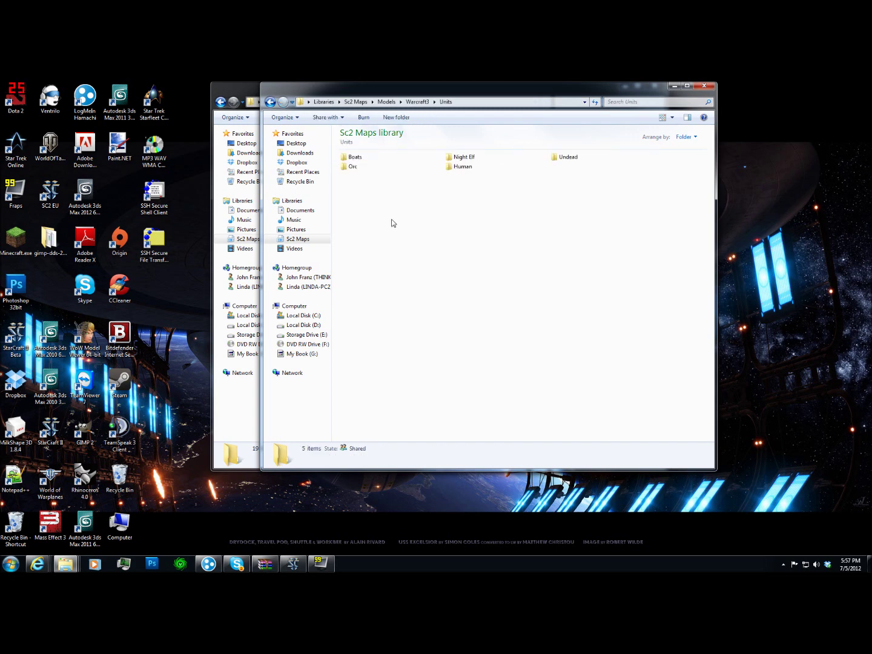
double_click(466, 171)
Step: Create a new folder named Peasant inside Human, then close that window
right_click(410, 281)
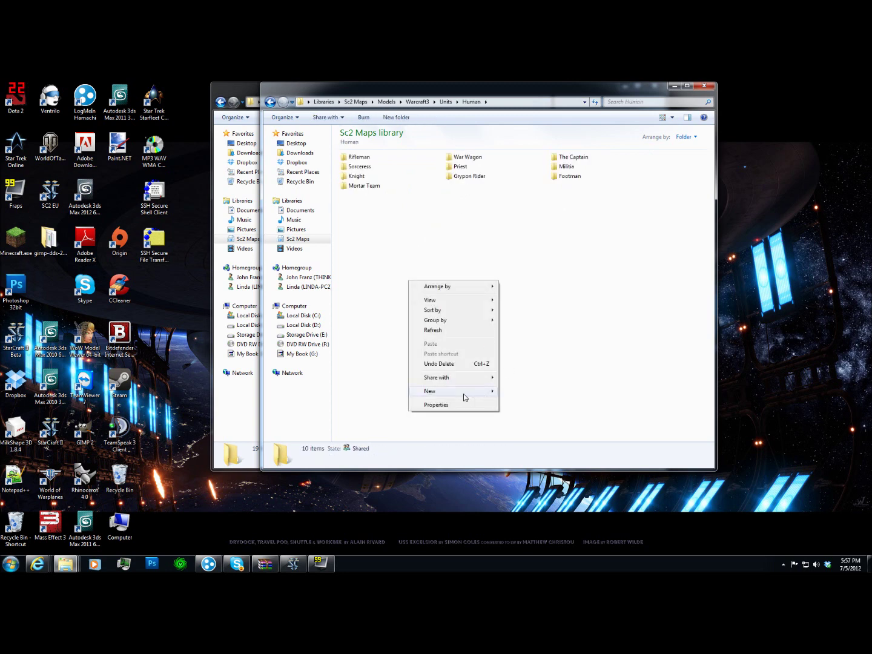
mouse_move(465, 398)
click(533, 389)
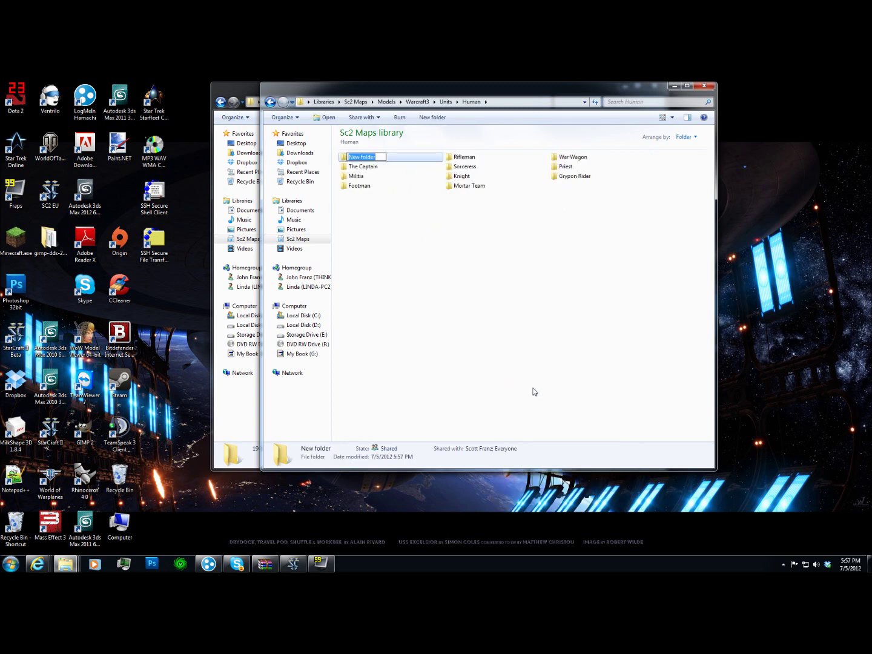
text(Peasant)
key(Return)
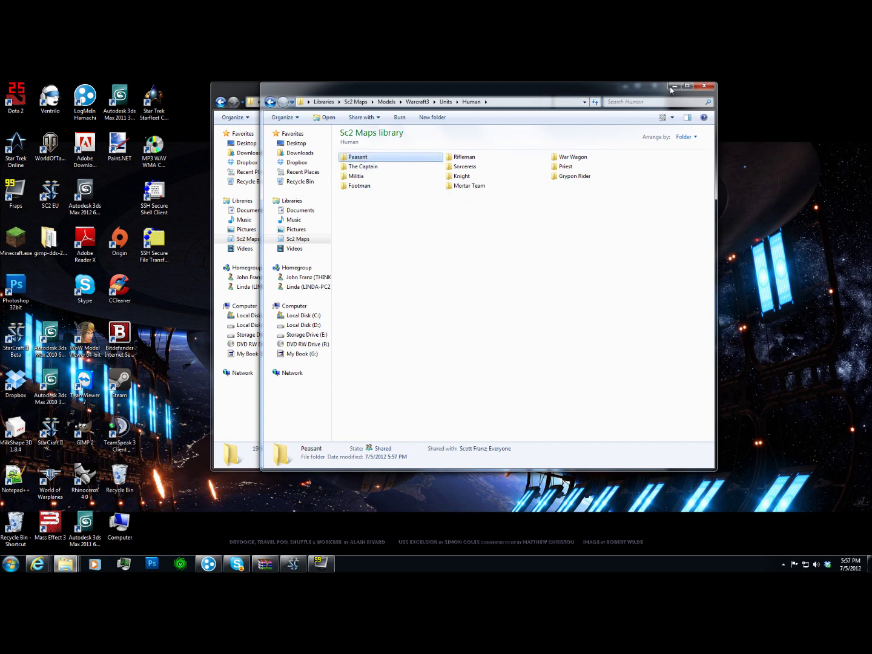
click(704, 85)
Step: Launch Warcraft 3 Viewer.exe and expand the root node of its model tree
click(351, 159)
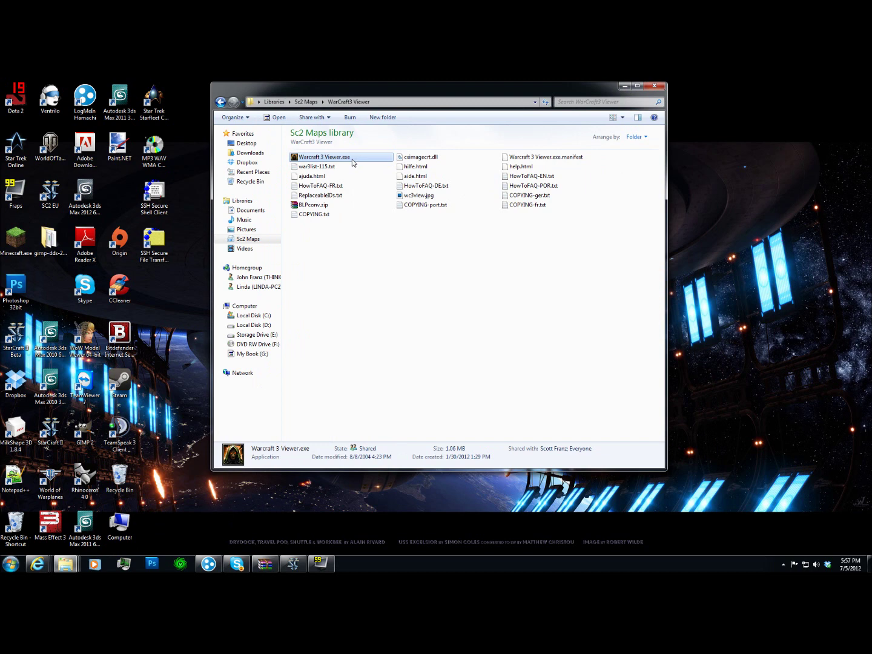
double_click(353, 159)
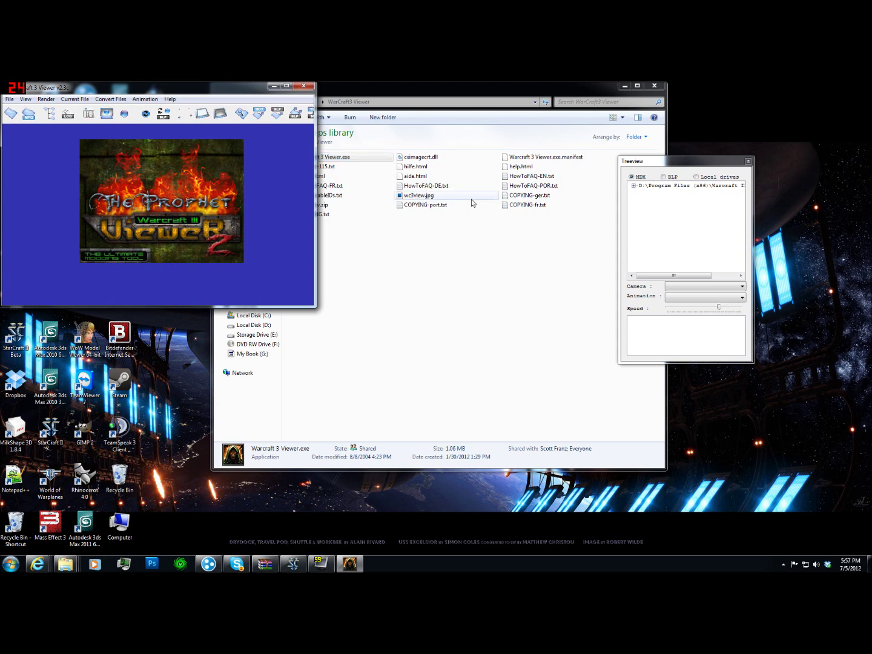
click(634, 186)
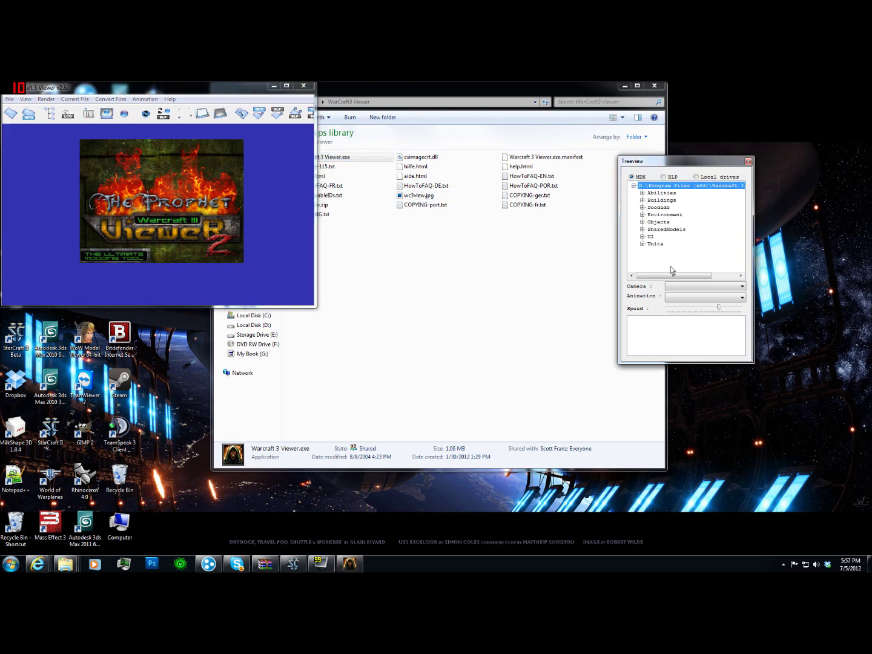
Step: Expand Units > Human in the viewer's model tree and browse the entries
click(642, 243)
scroll(673, 229, down, 1)
scroll(651, 260, down, 1)
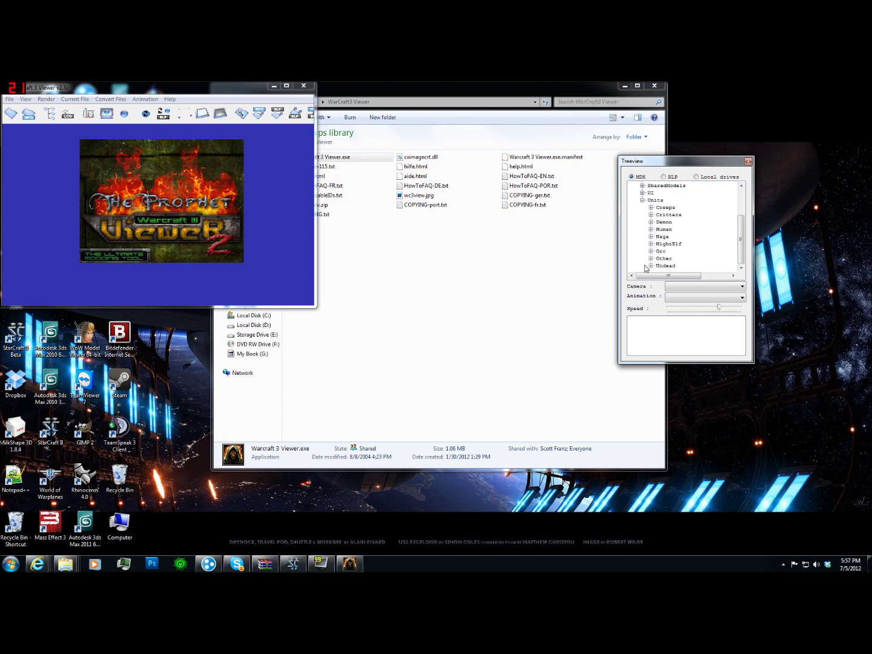
click(651, 231)
scroll(702, 253, down, 1)
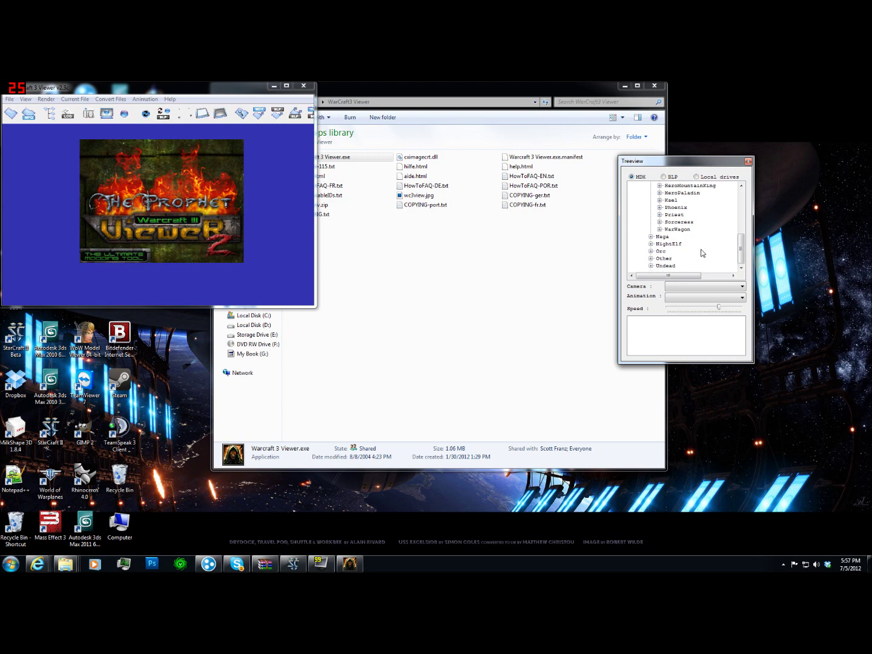
scroll(700, 250, up, 1)
Step: Load war3.mpq from D:\Program Files (x86)\Warcraft III via Open MPQ
click(46, 101)
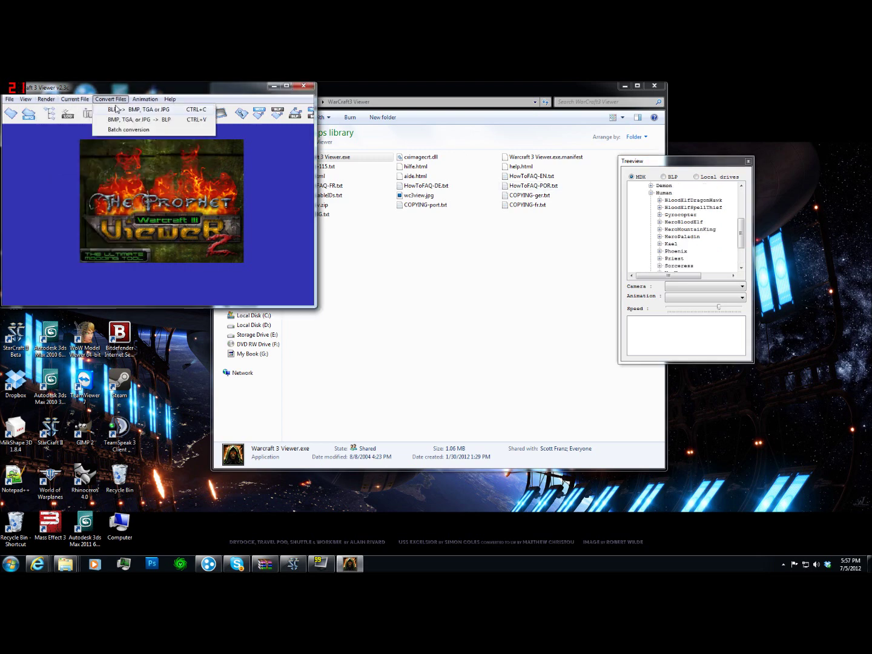
click(32, 125)
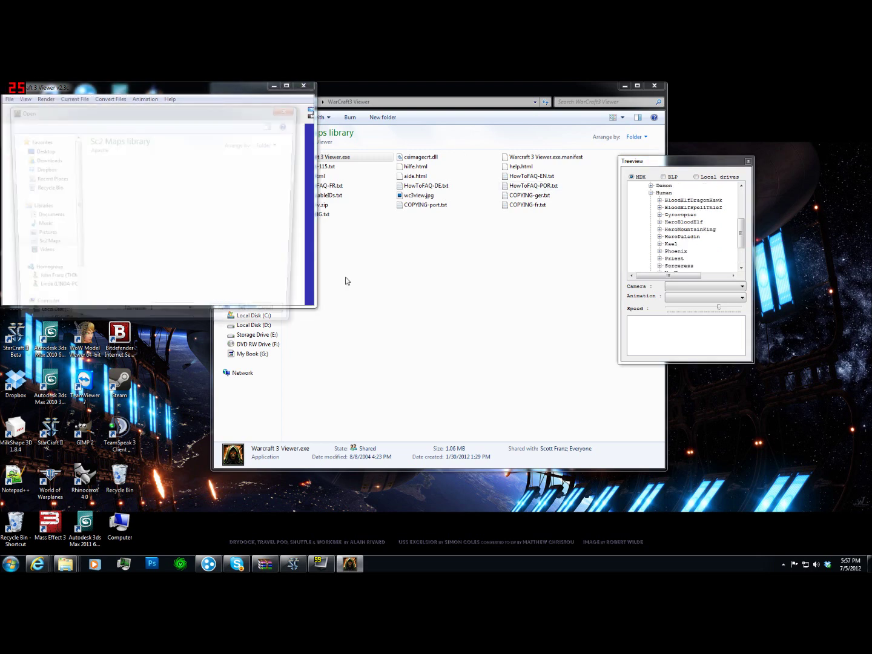
scroll(75, 226, down, 2)
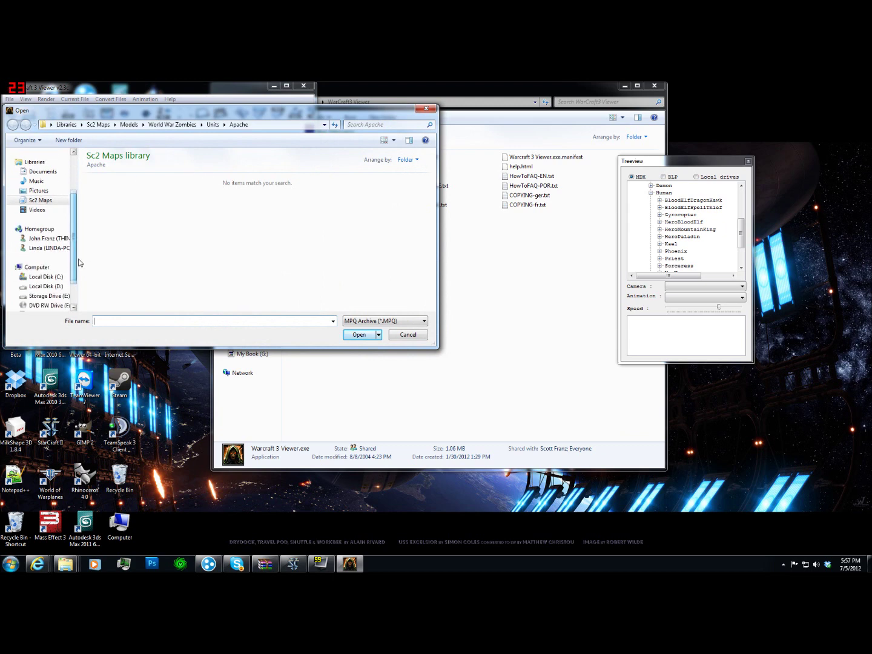
click(46, 287)
double_click(152, 287)
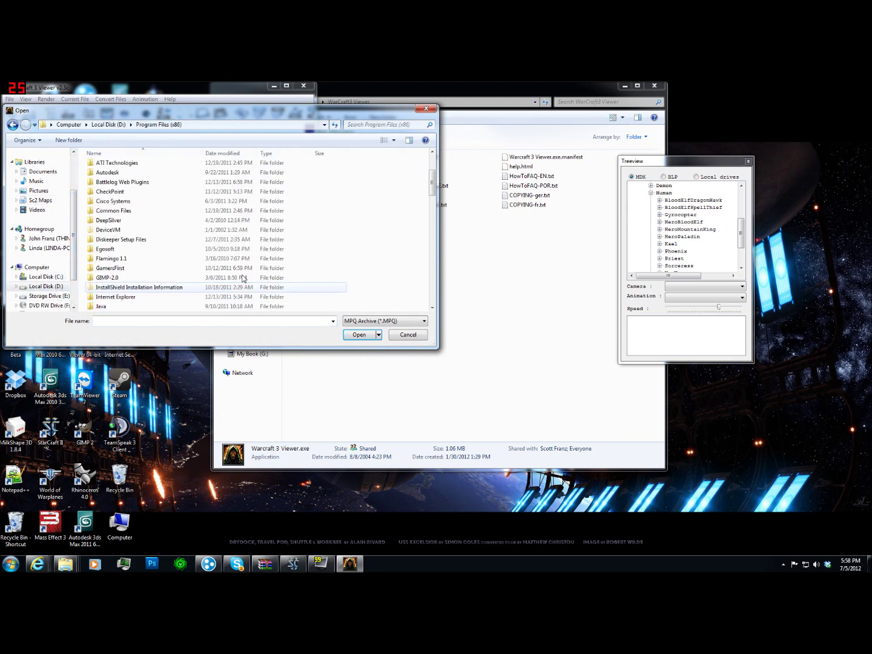
scroll(161, 282, down, 15)
scroll(169, 281, down, 2)
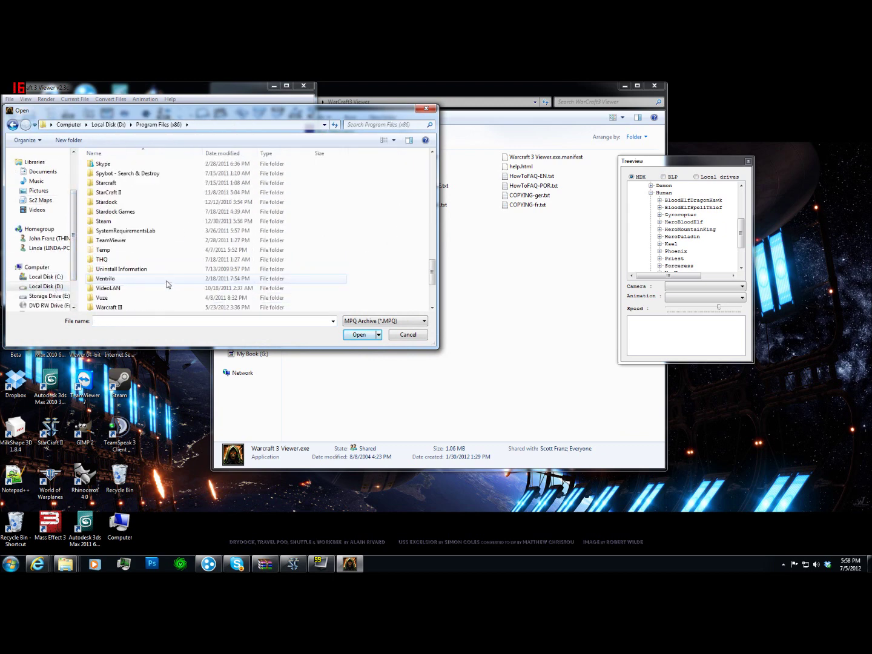
click(134, 289)
double_click(135, 288)
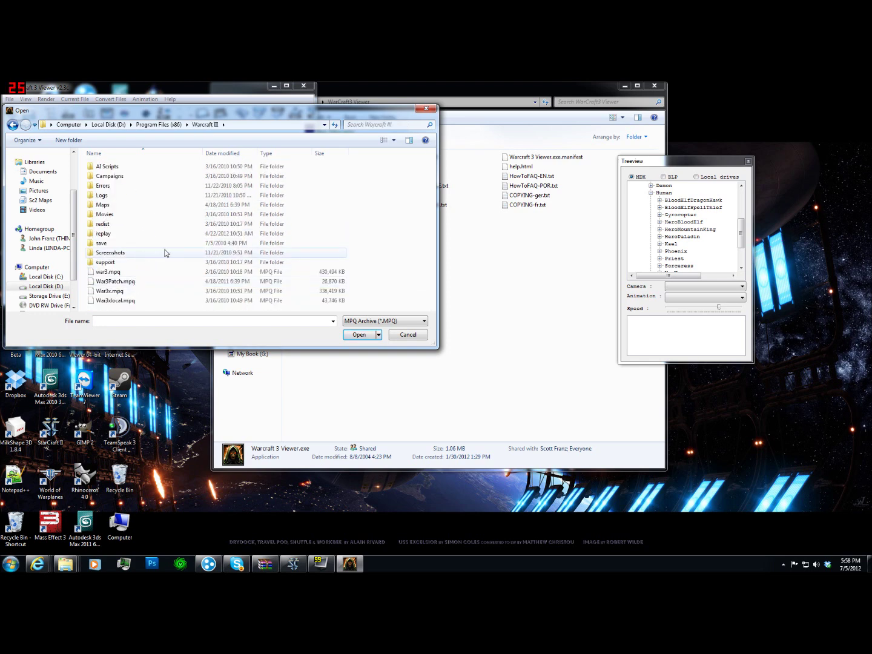
click(183, 272)
click(359, 336)
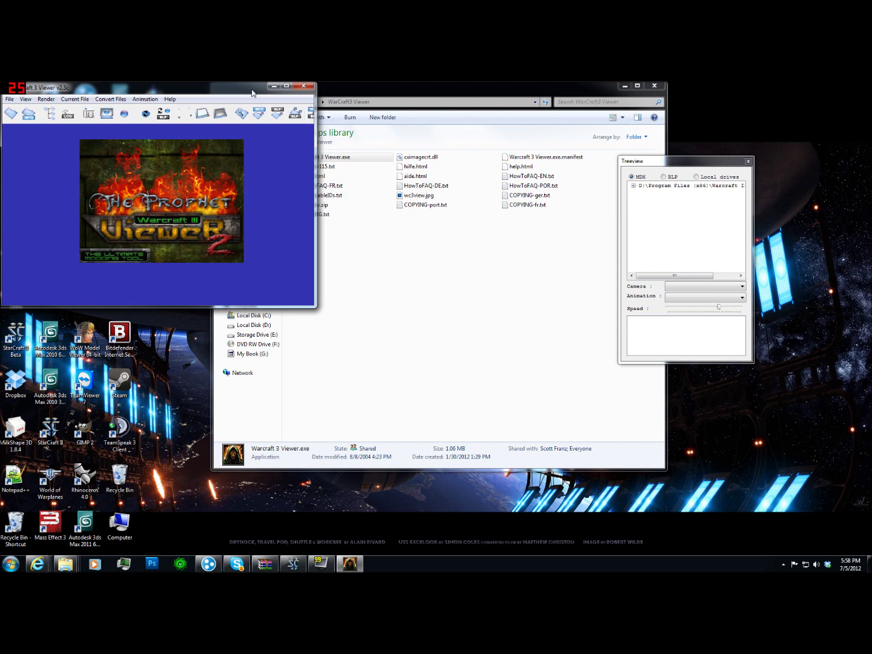
Step: Center the viewer window and expand the archive tree to Units > Human > Peasant
drag(253, 89, 451, 150)
click(633, 187)
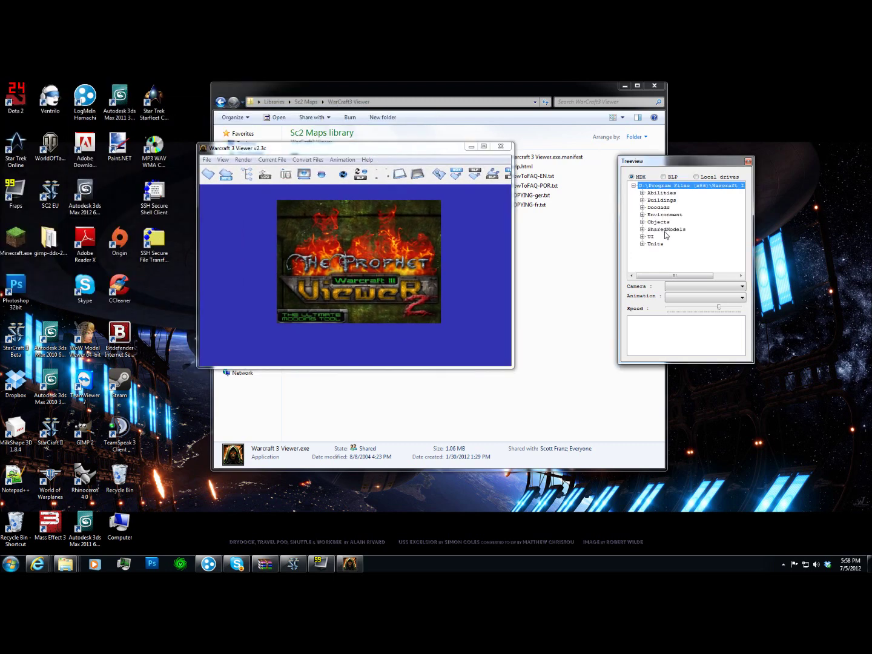
click(643, 244)
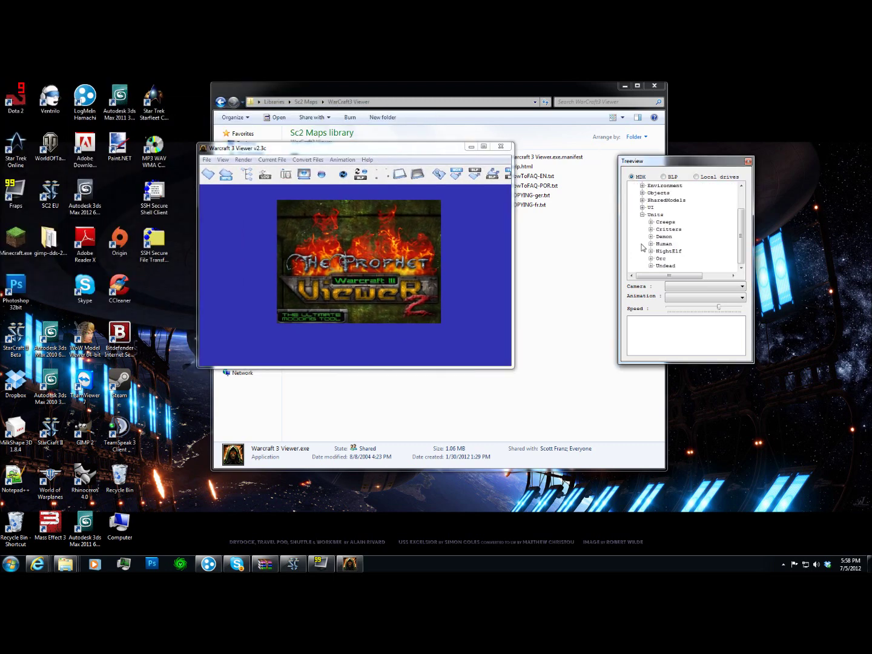
click(652, 247)
scroll(685, 254, down, 3)
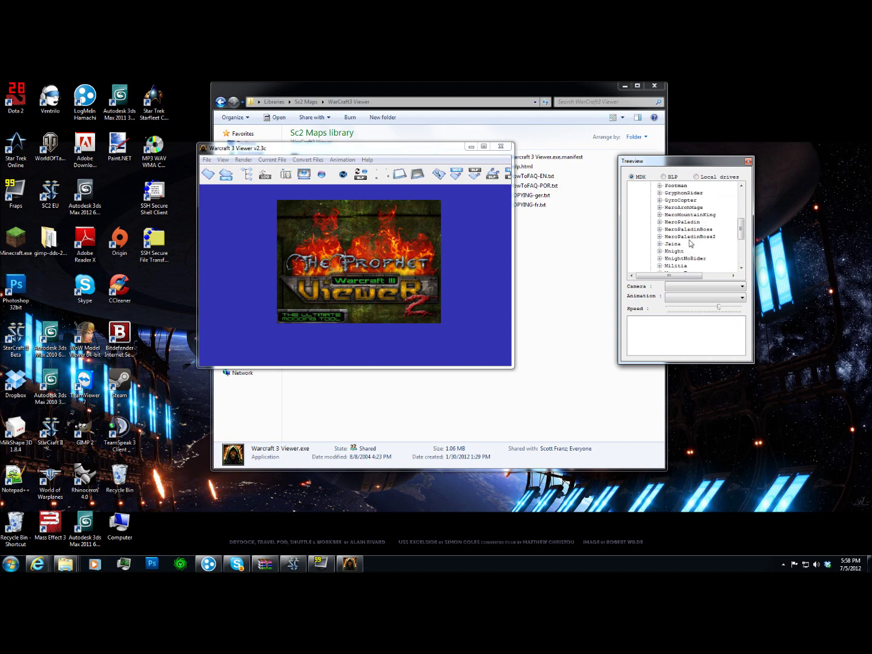
click(665, 245)
Step: Preview peasant_Portrait.mdx, then display the full peasant.mdx model
click(660, 244)
click(690, 251)
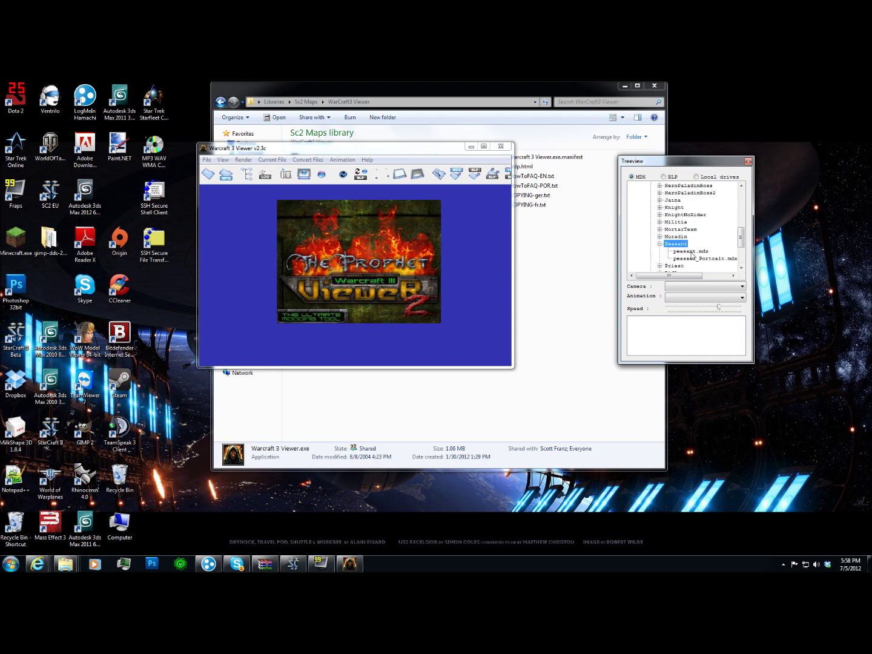
click(712, 258)
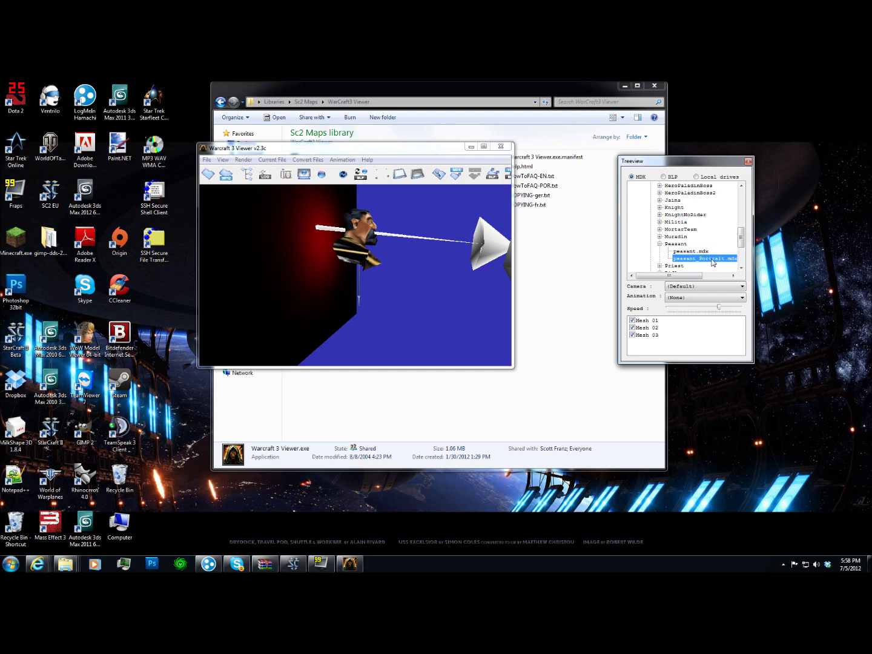
click(700, 251)
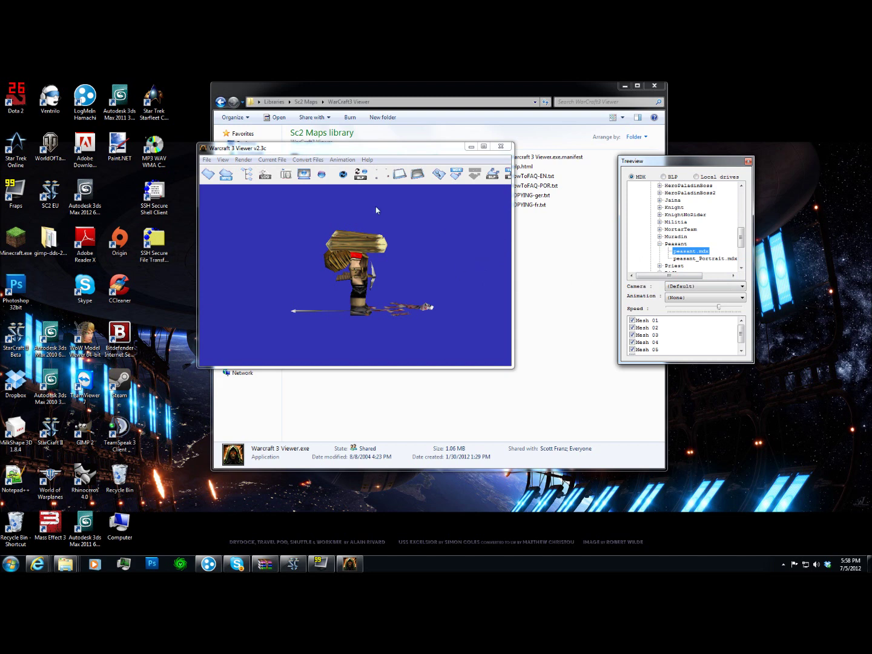
Step: Extract peasant.mdx as MDX into Sc2 Maps\Models\Warcraft3\Units\Human\Peasant
click(274, 161)
click(290, 171)
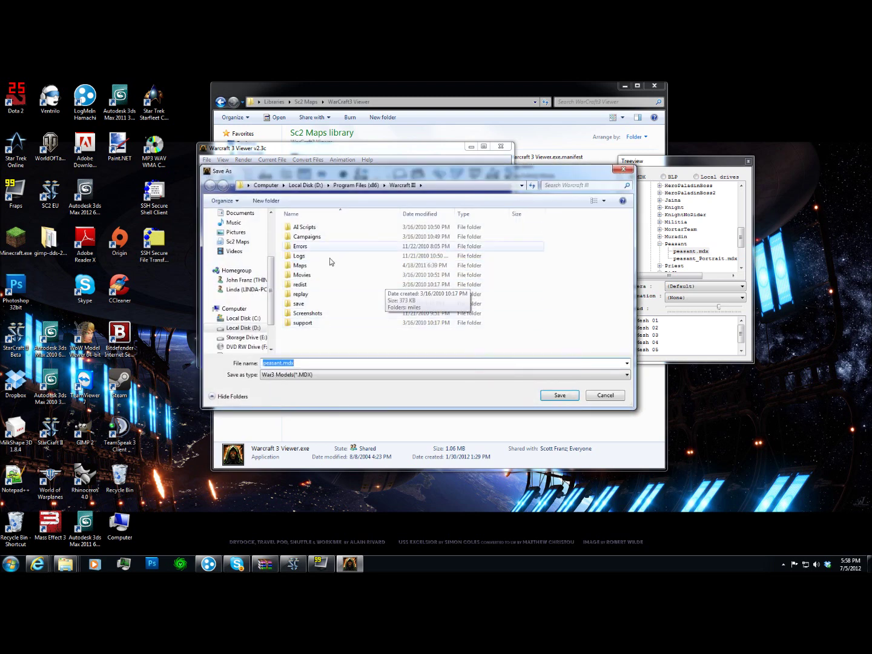
click(235, 232)
click(238, 242)
double_click(406, 261)
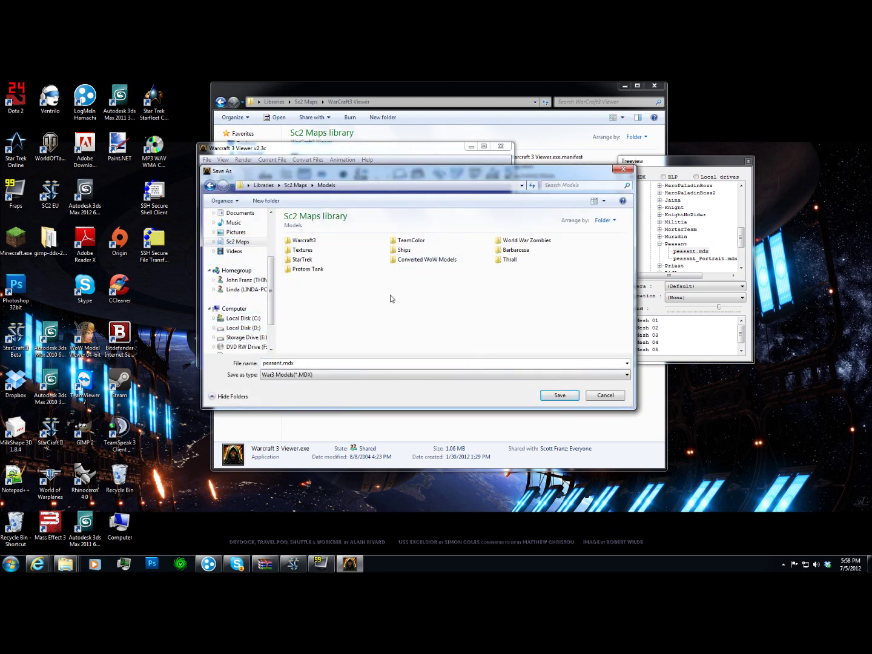
double_click(327, 242)
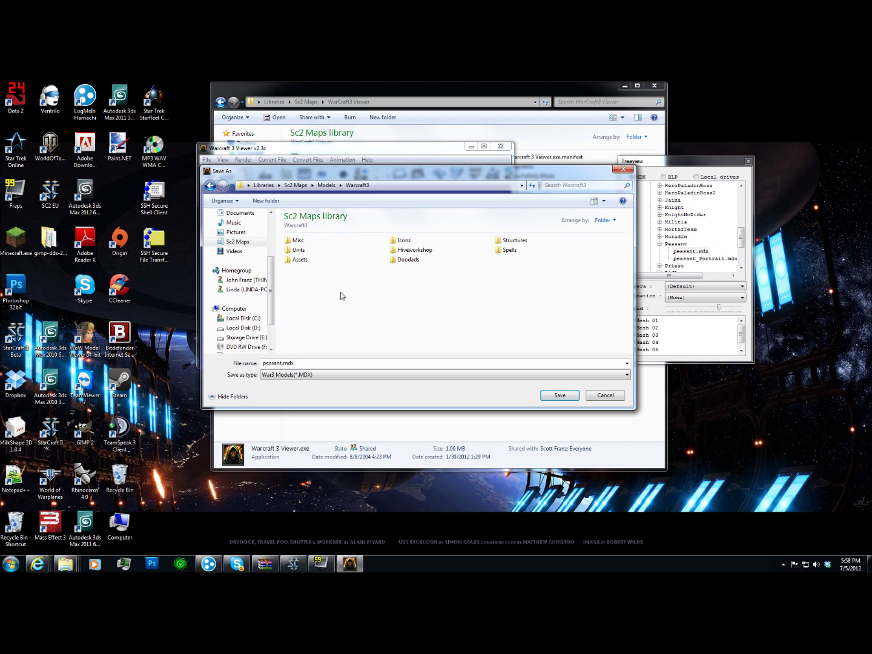
double_click(301, 250)
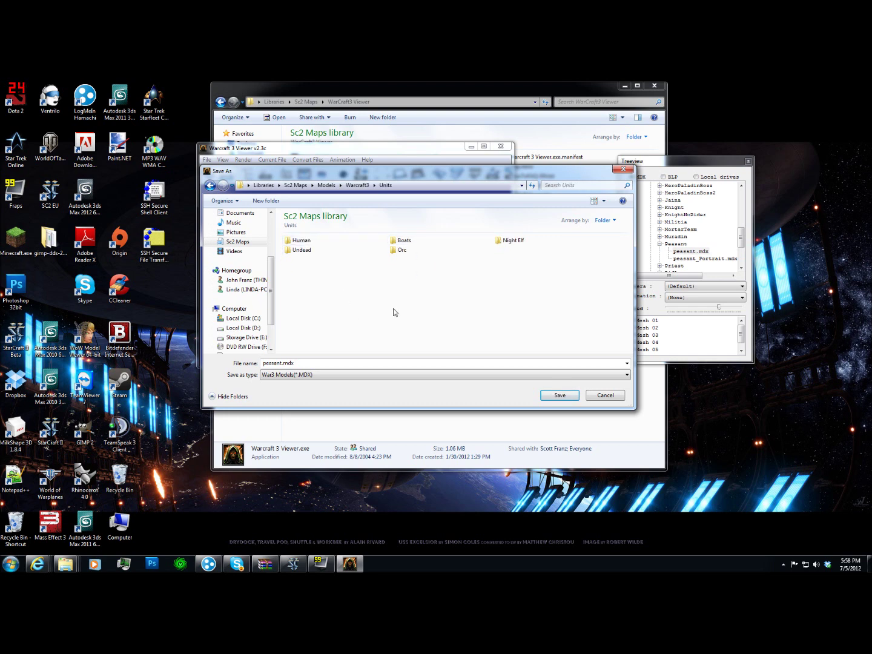
double_click(302, 241)
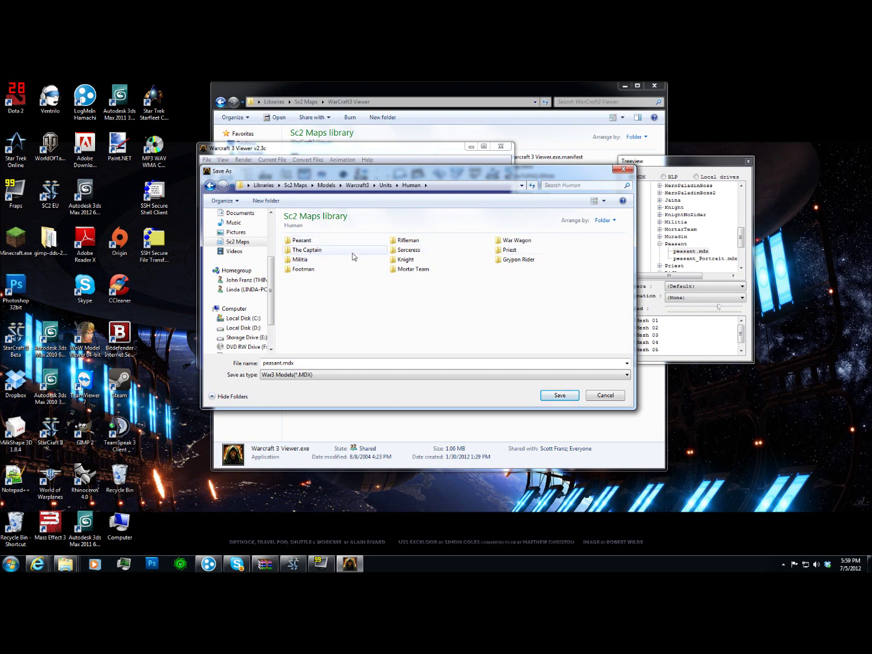
double_click(327, 242)
click(561, 396)
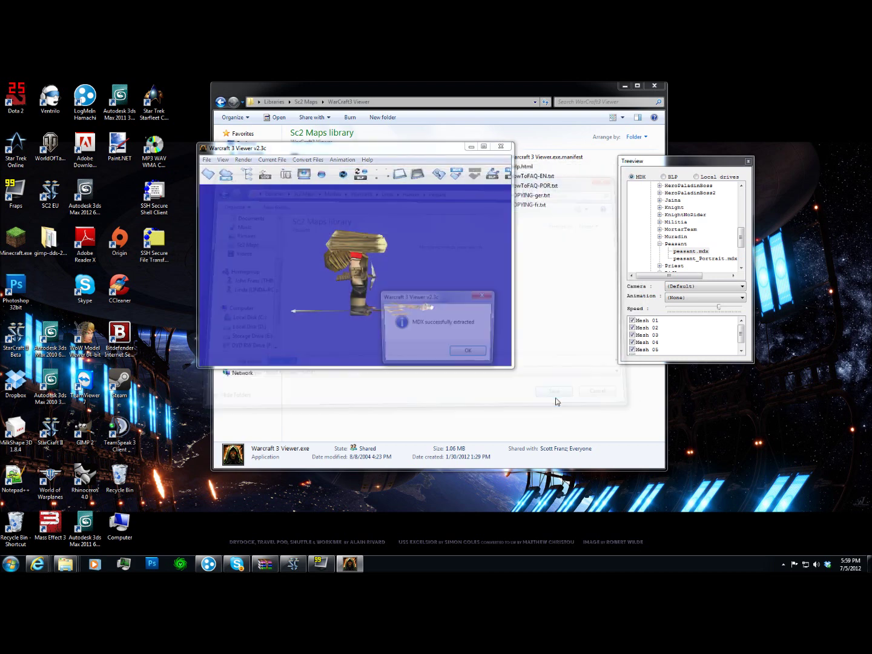
Step: Extract the used textures, selecting only Peasant.blp with Keep directory structure unchecked
click(272, 160)
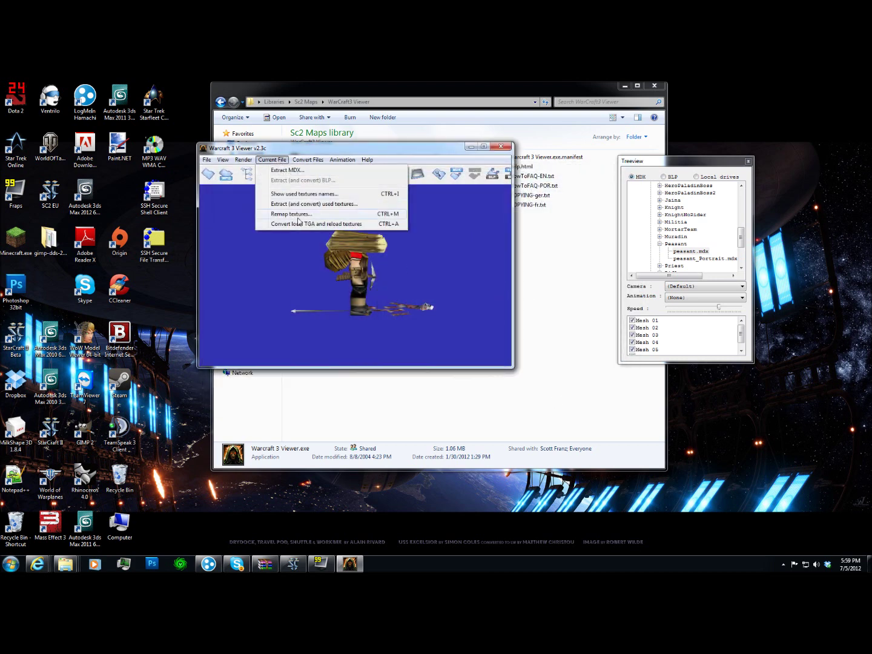
click(316, 206)
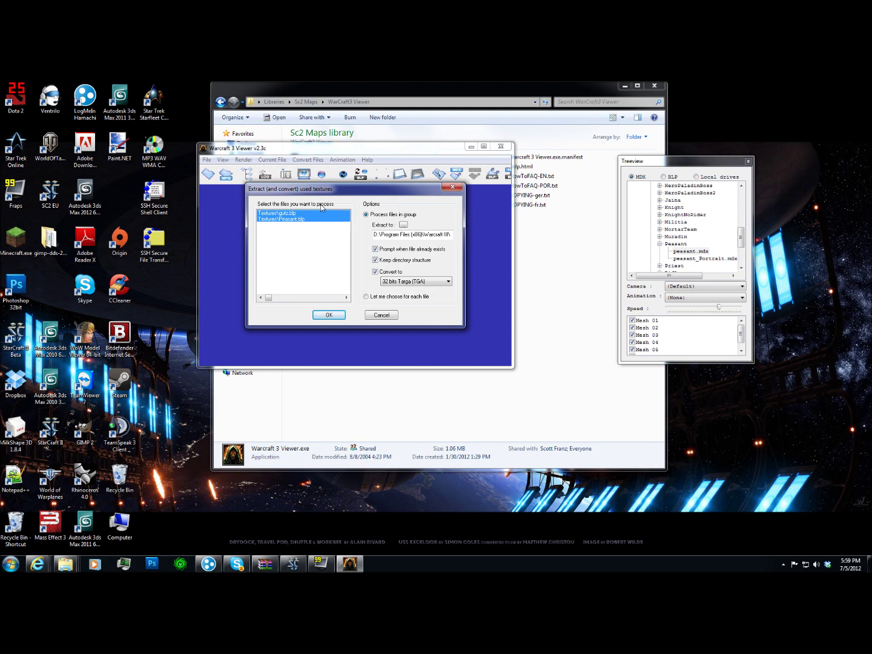
click(299, 219)
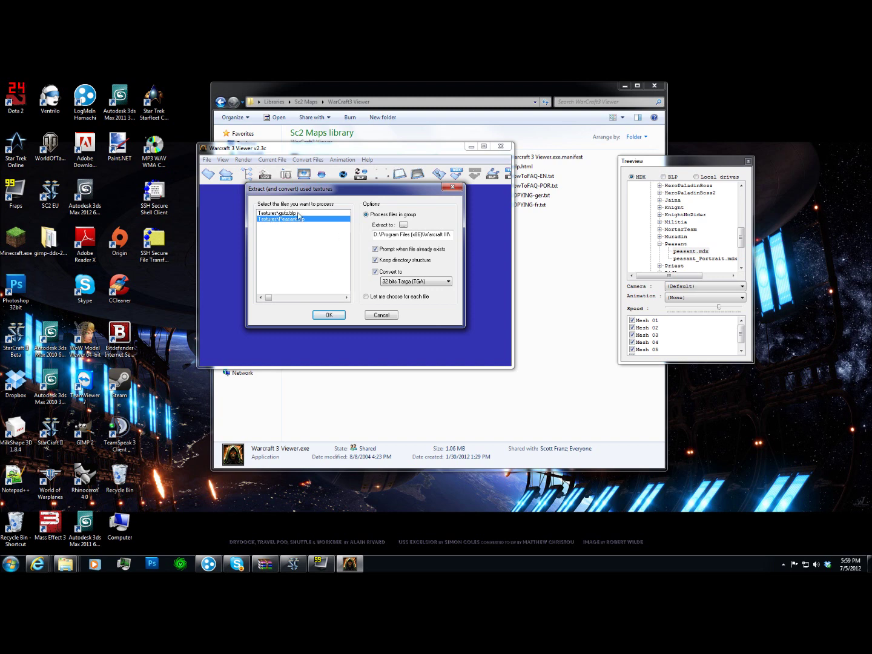
click(404, 263)
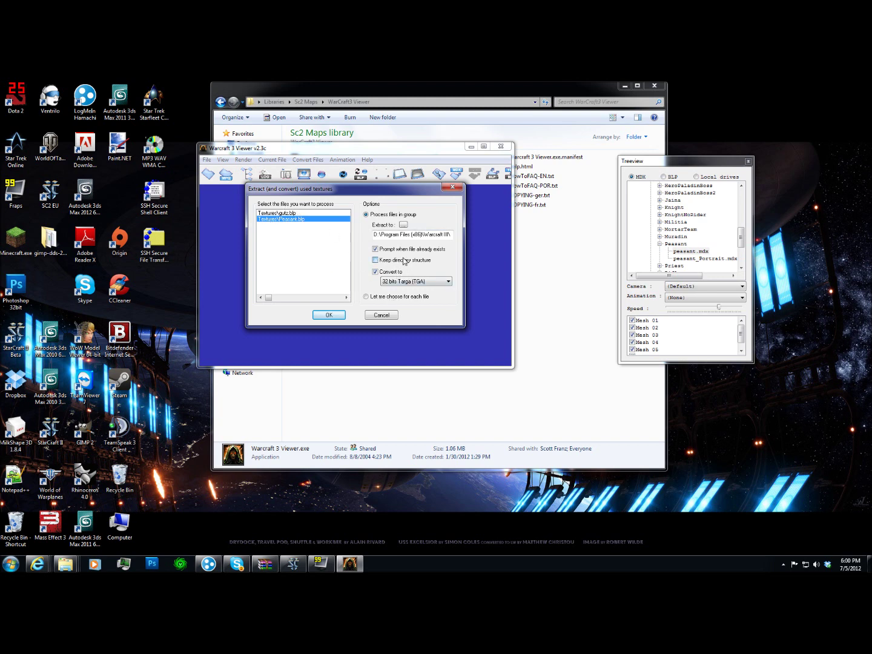
Step: Set the destination to E: Sc2 Maps\Models\Warcraft3\Units\Human\Peasant and run the 32-bit TGA extraction
click(404, 226)
double_click(417, 348)
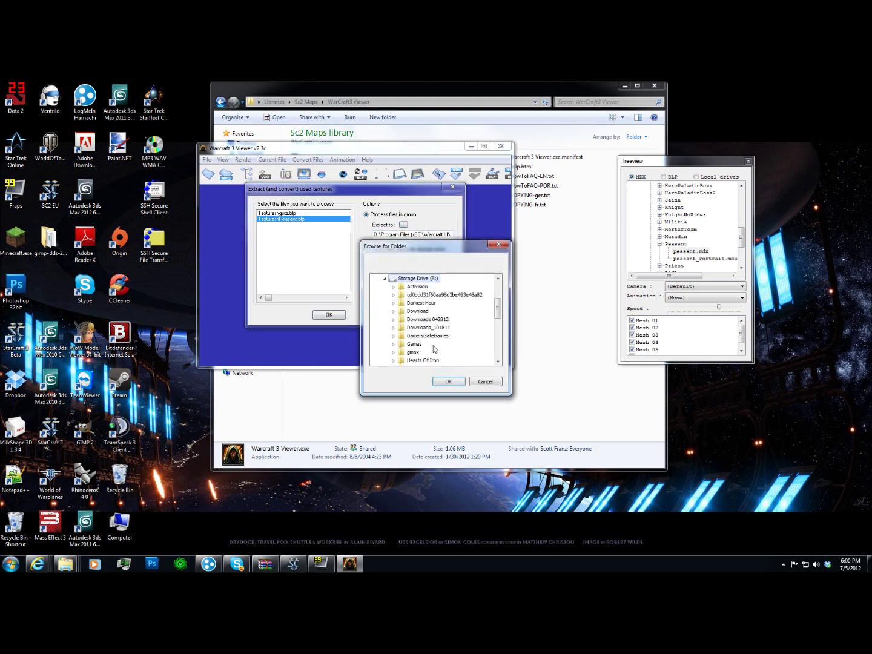
scroll(432, 329, down, 3)
scroll(433, 329, up, 1)
double_click(422, 327)
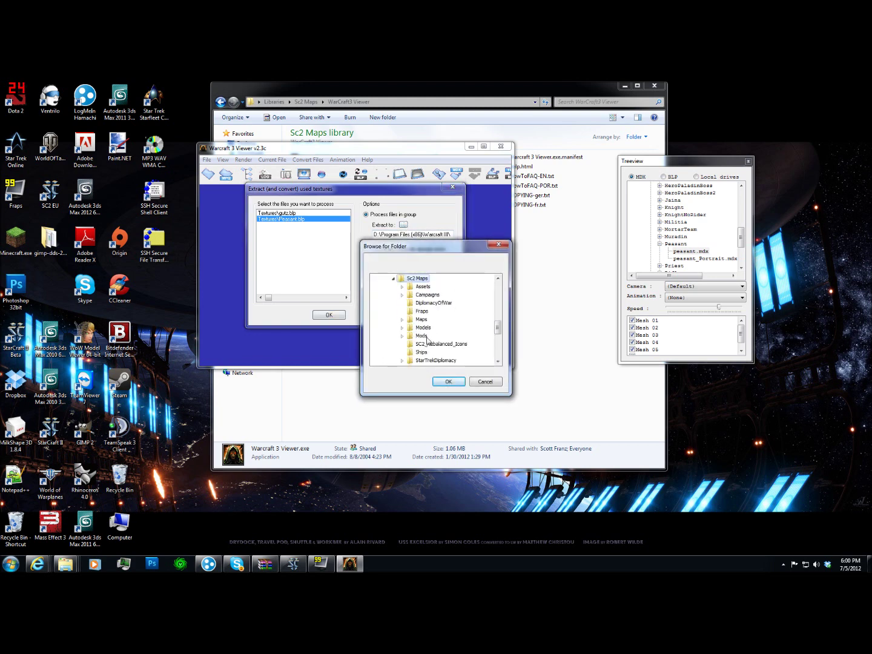
scroll(432, 340, down, 2)
double_click(422, 278)
scroll(436, 335, down, 3)
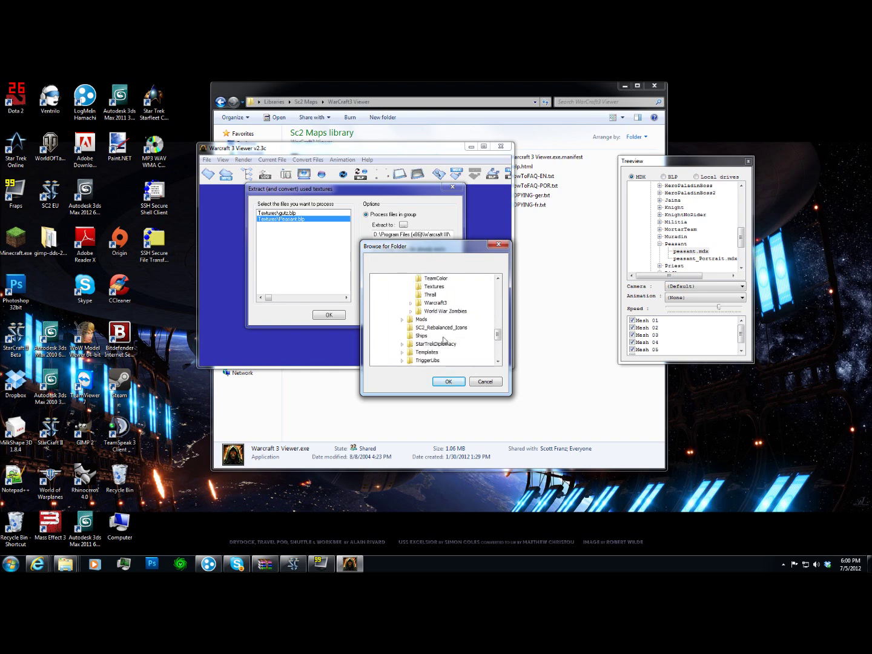
scroll(433, 316, up, 1)
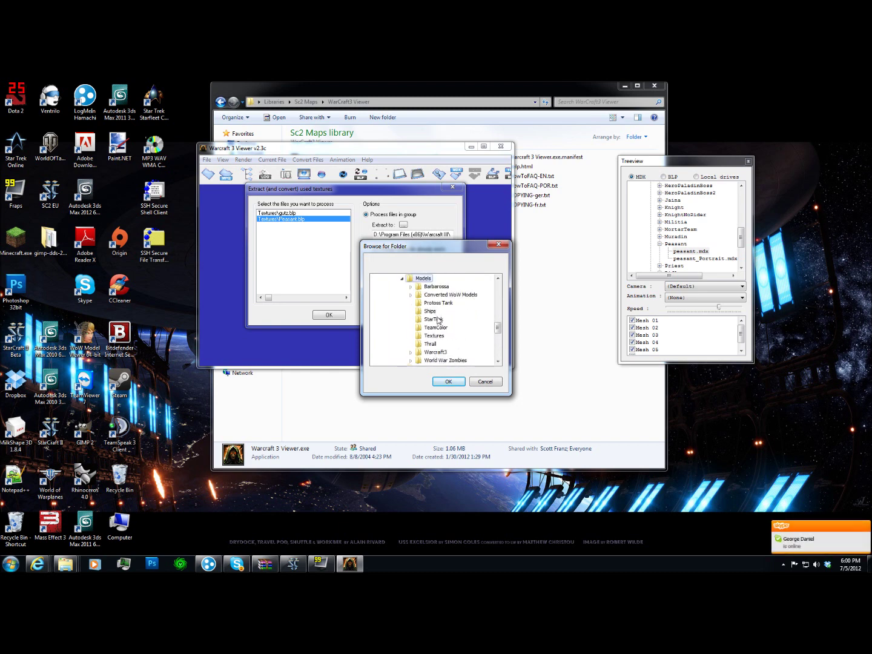
double_click(441, 351)
scroll(443, 339, down, 3)
double_click(446, 336)
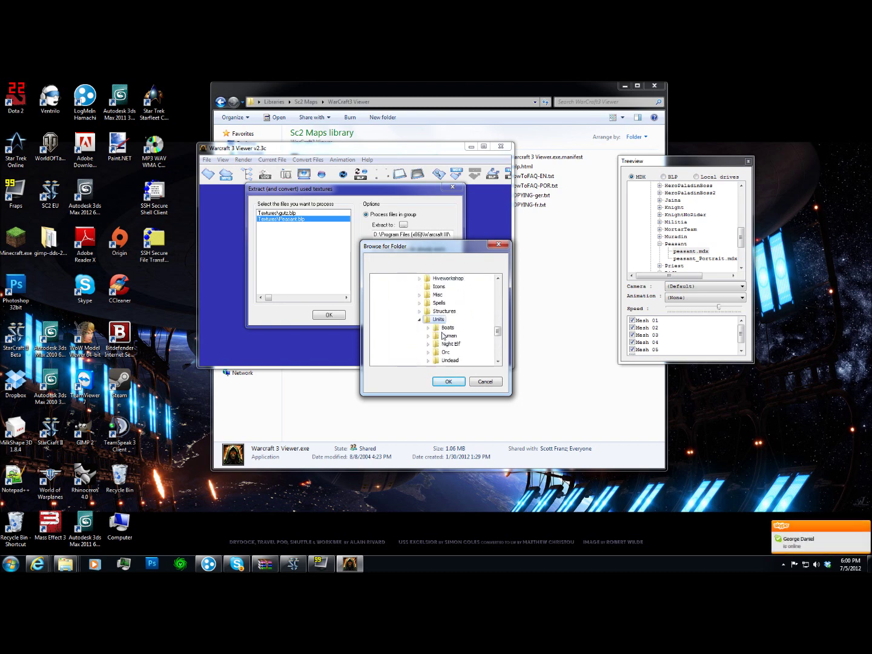
double_click(450, 336)
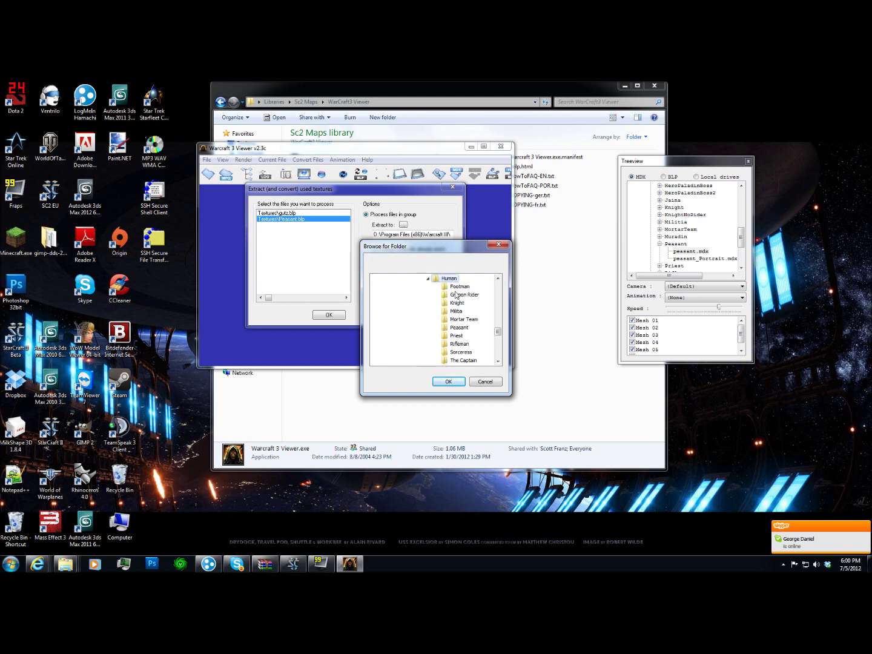
click(460, 327)
click(448, 381)
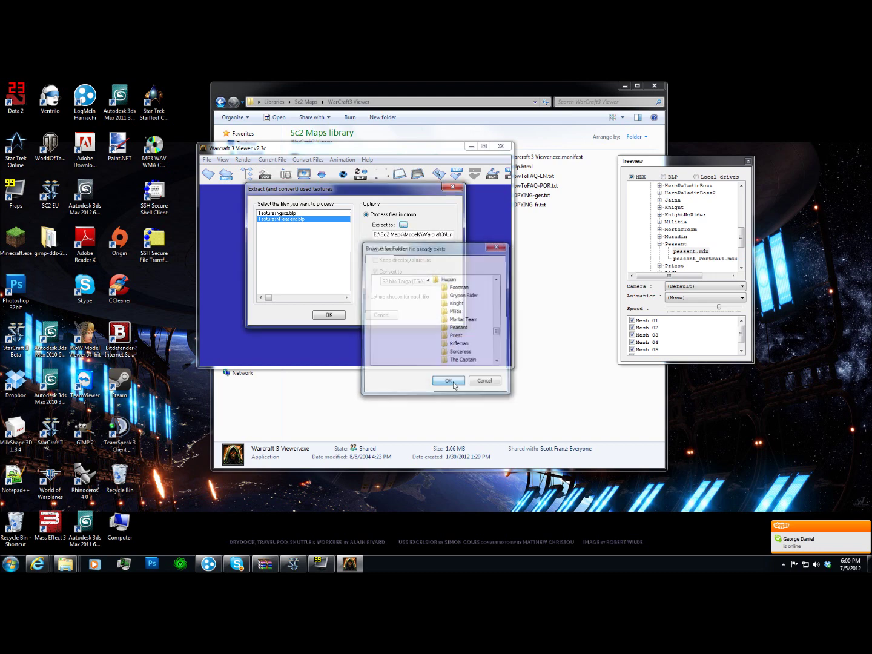
click(329, 315)
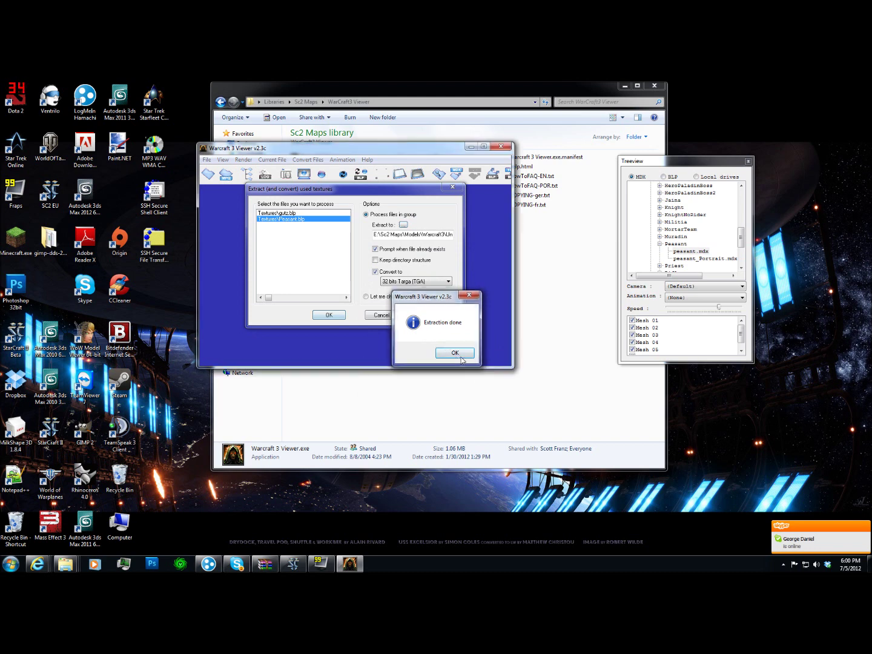
click(450, 352)
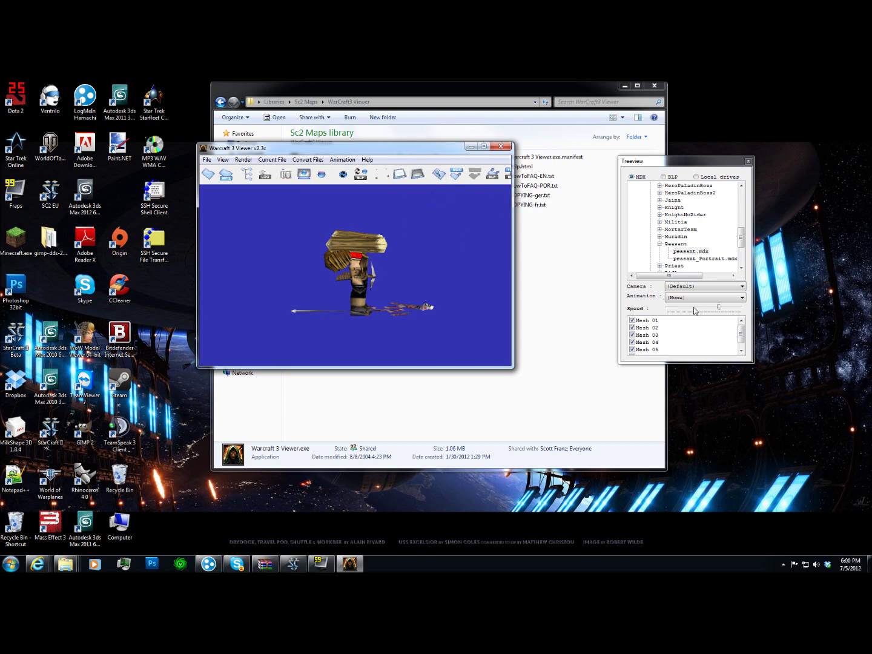
Step: Close Warcraft 3 Viewer and switch to Photoshop CS5
click(501, 146)
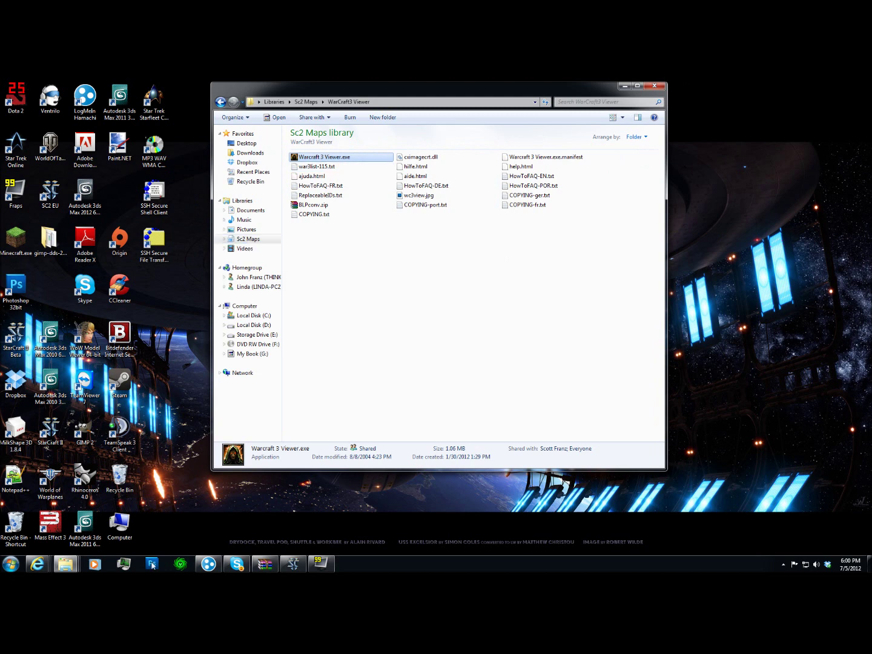
click(152, 564)
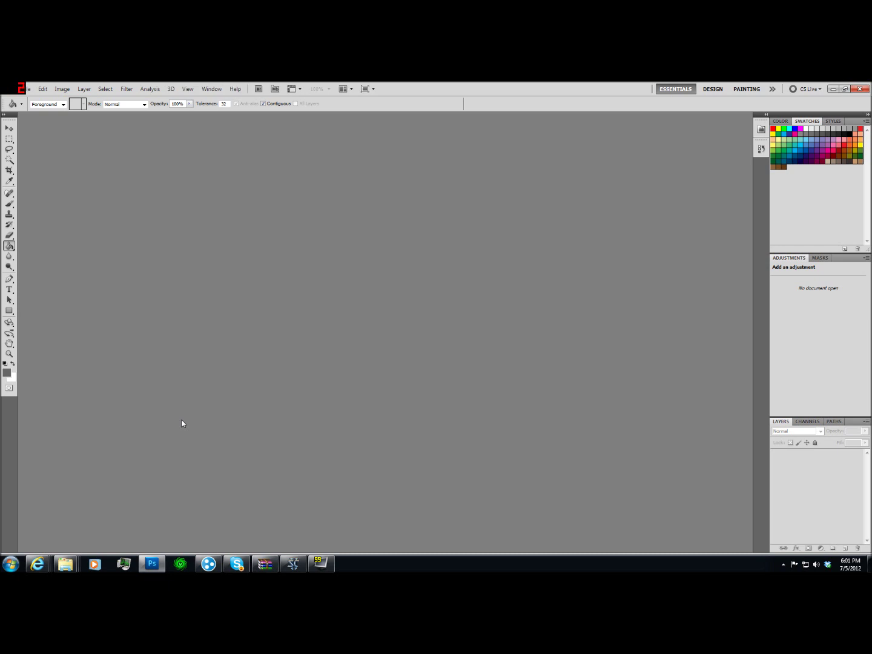
Step: Bring up File > Open in Photoshop and go to Storage Drive (E:)
click(20, 90)
click(25, 91)
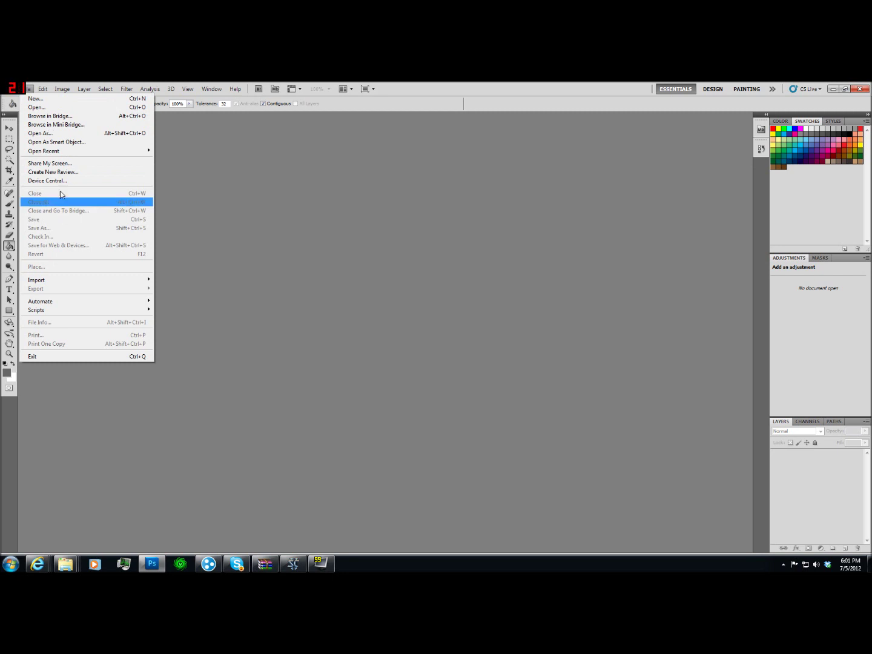
click(37, 106)
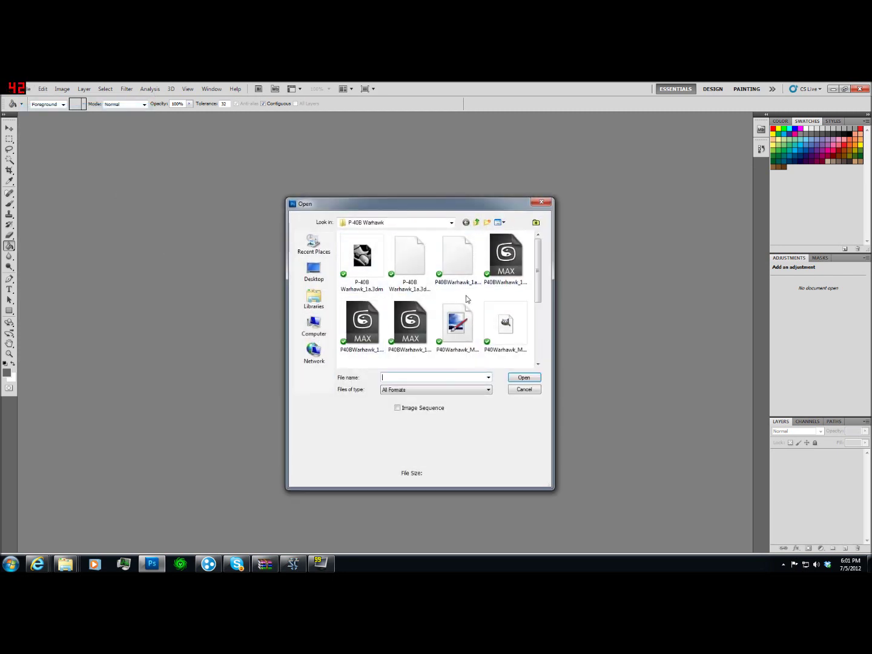
click(449, 224)
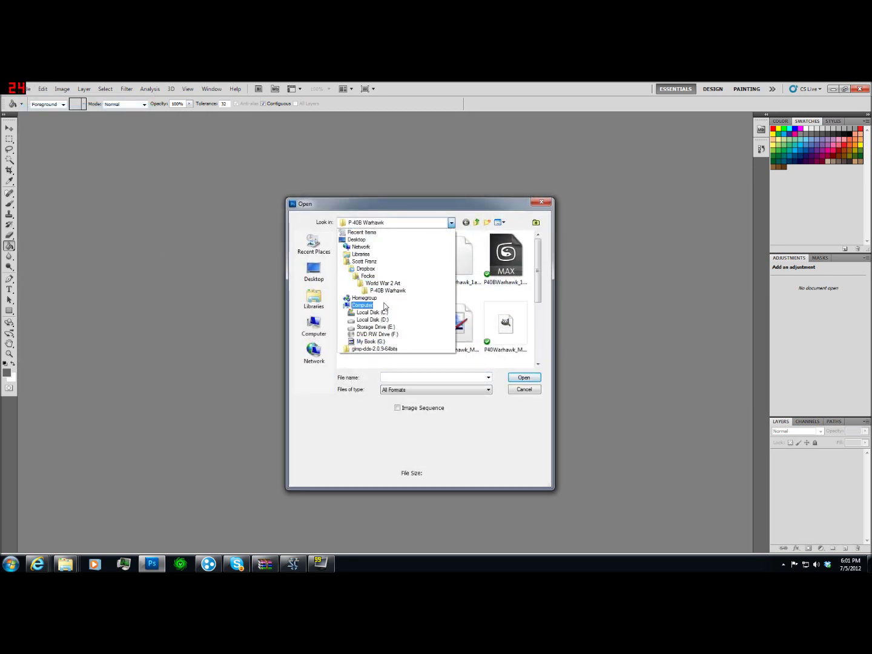
click(375, 328)
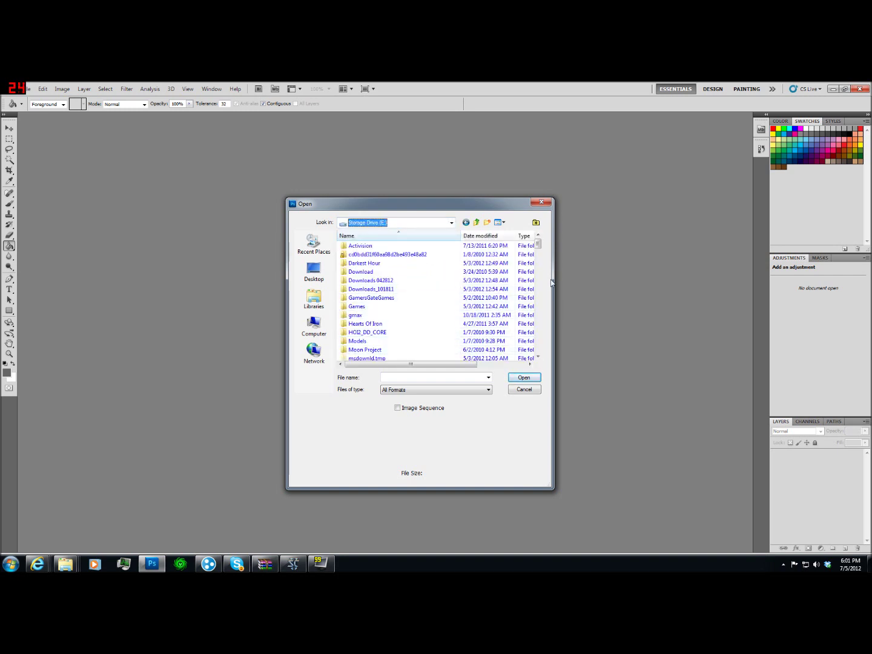
mouse_move(539, 245)
mouse_down()
mouse_move(535, 273)
mouse_move(536, 253)
mouse_up()
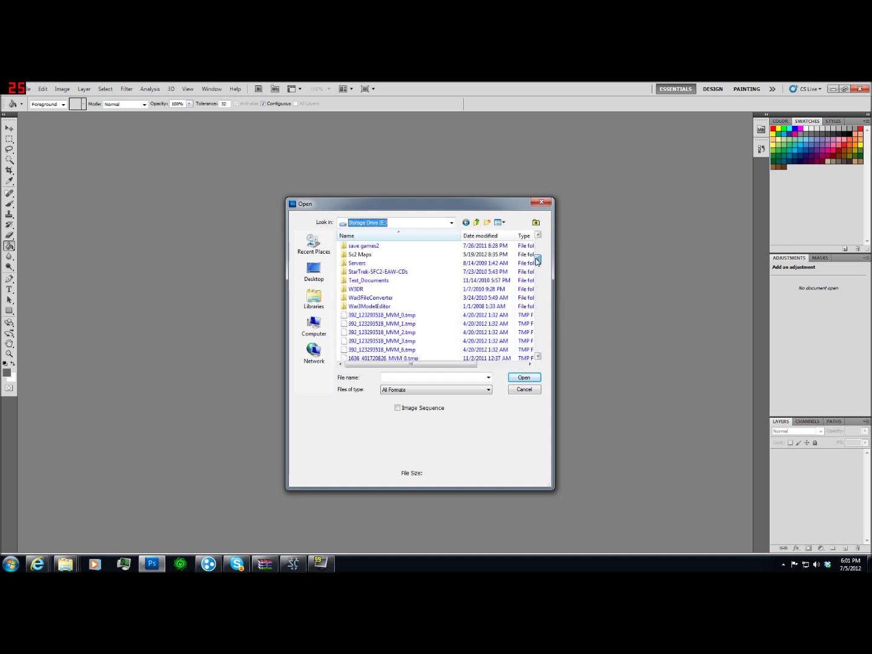
Step: Browse to Sc2 Maps\Models\Warcraft3\Units\Human\Peasant and open Peasant.TGA
double_click(380, 267)
double_click(359, 289)
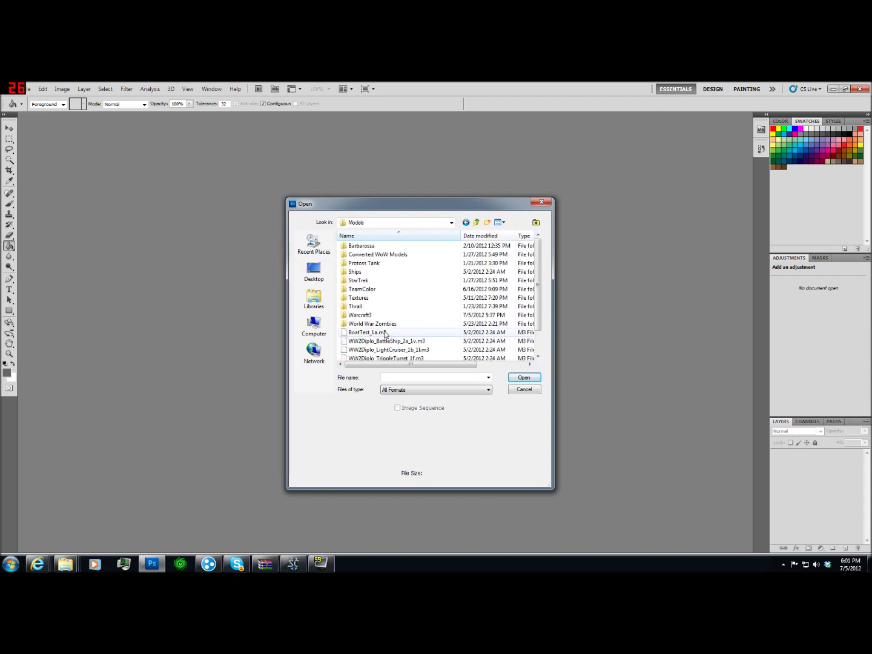
double_click(377, 316)
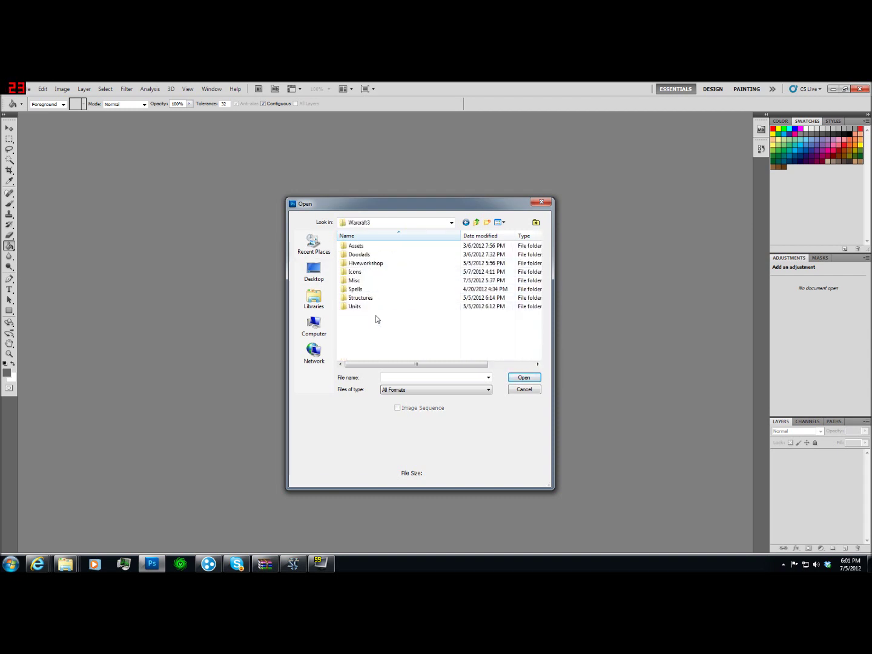
double_click(357, 307)
double_click(363, 255)
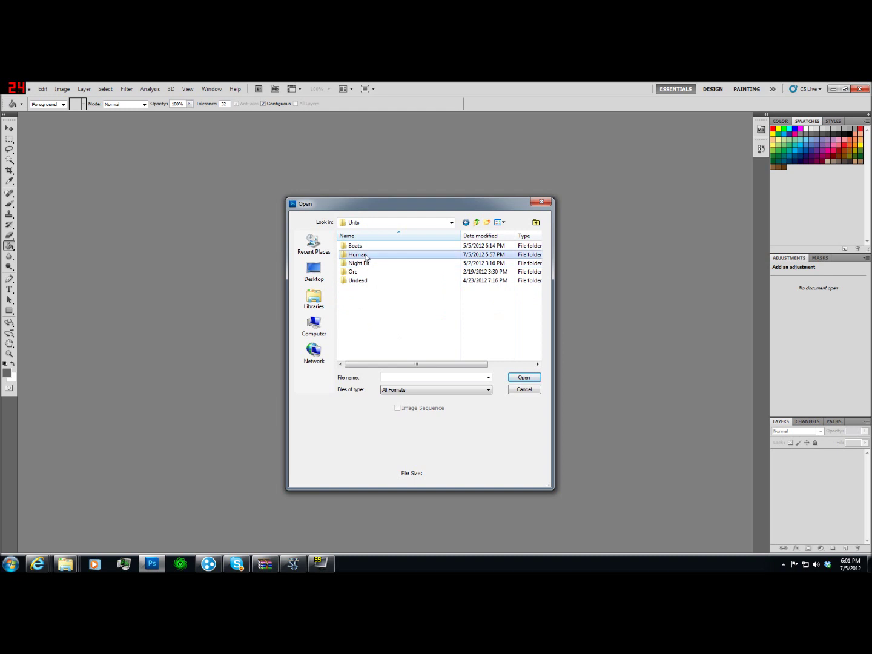
click(364, 289)
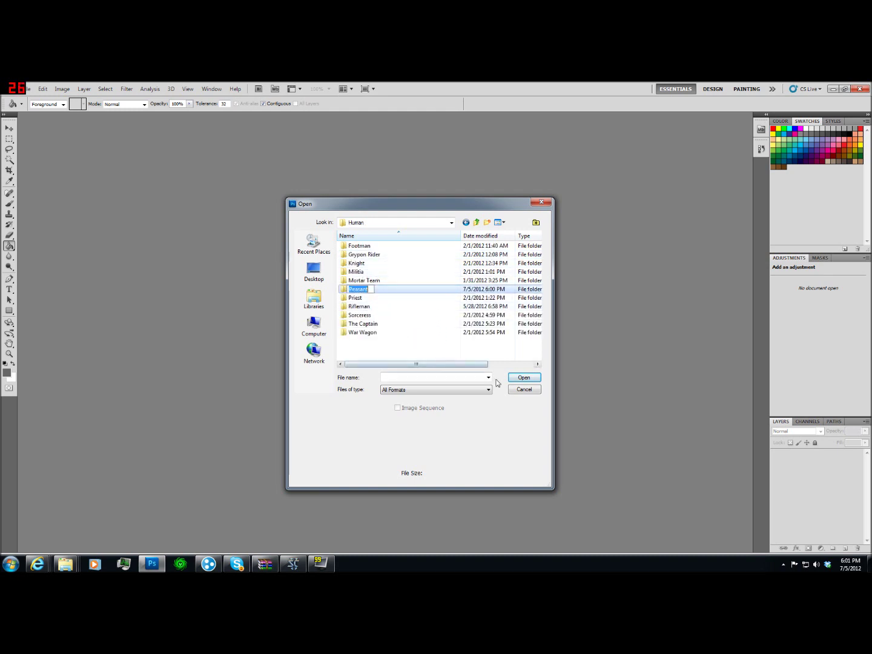
key(Return)
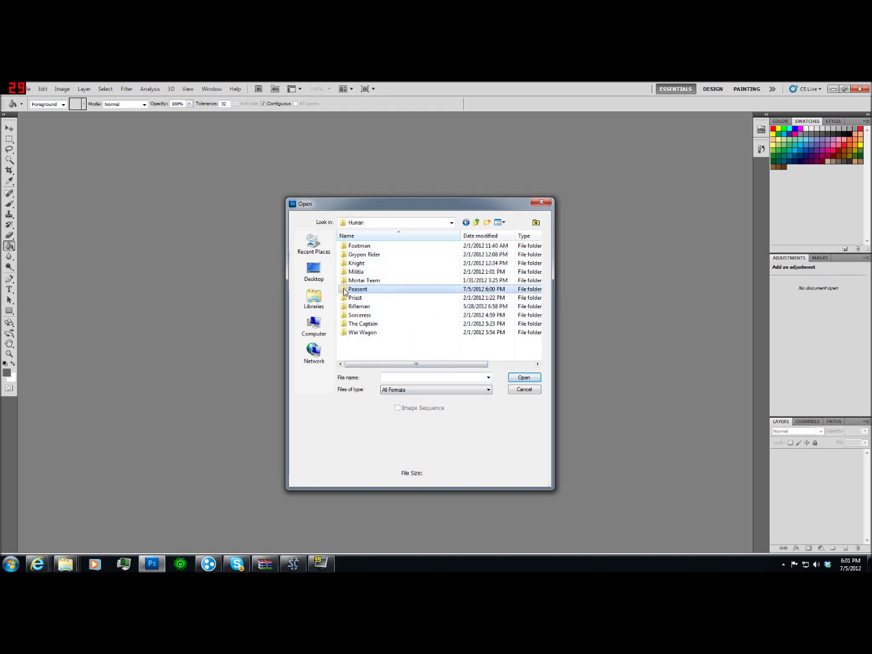
key(Return)
click(410, 258)
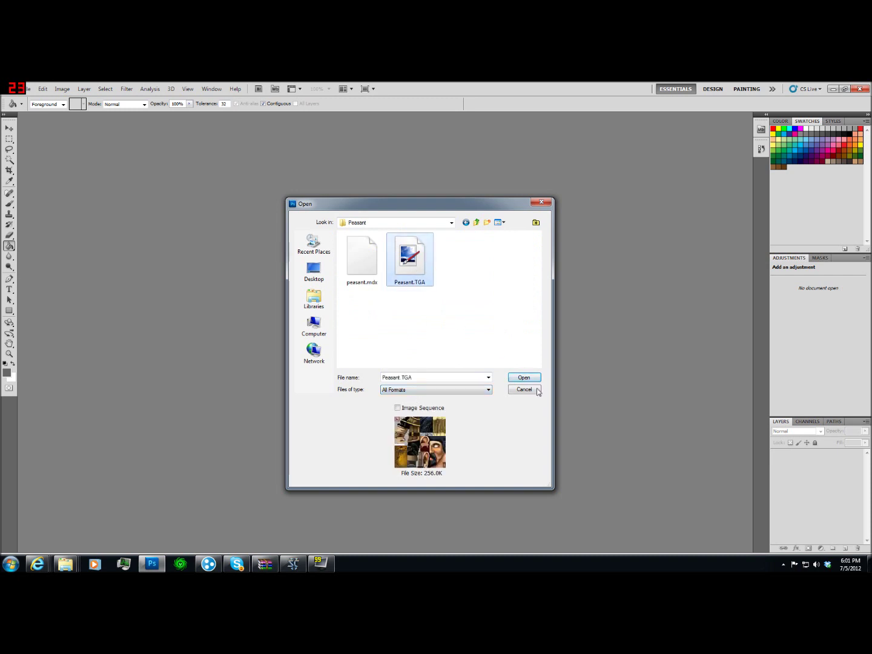
click(531, 379)
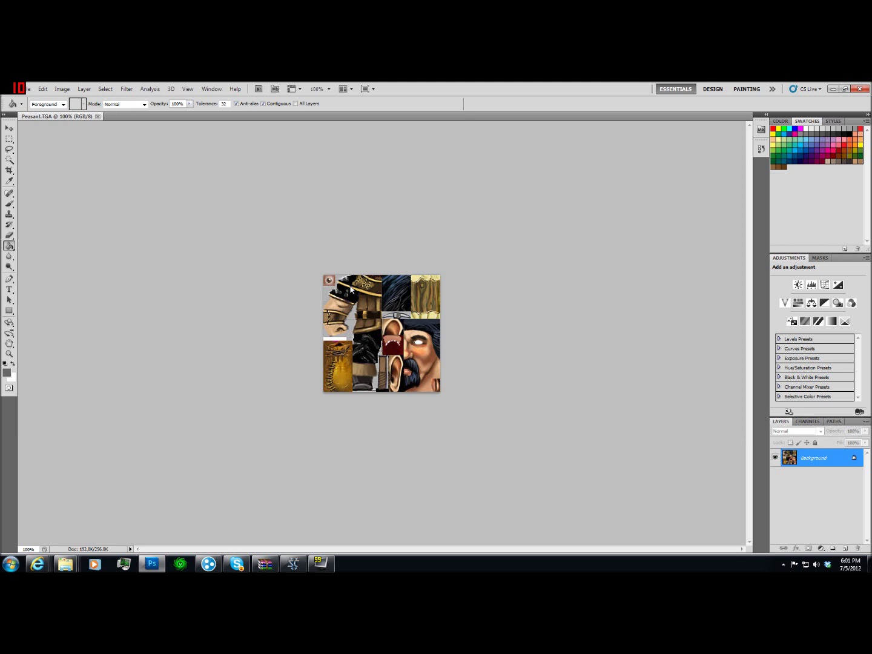
click(809, 421)
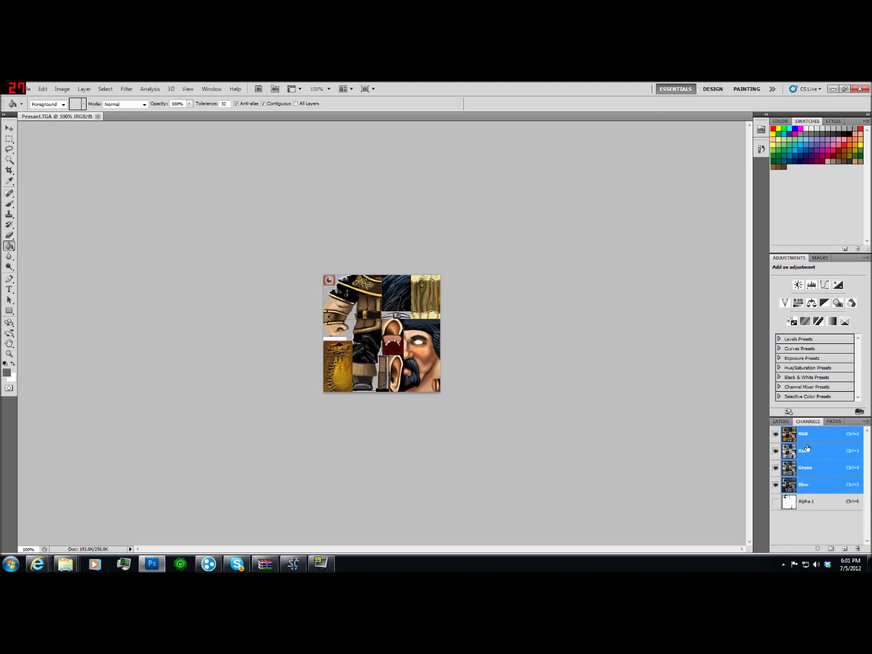
click(801, 503)
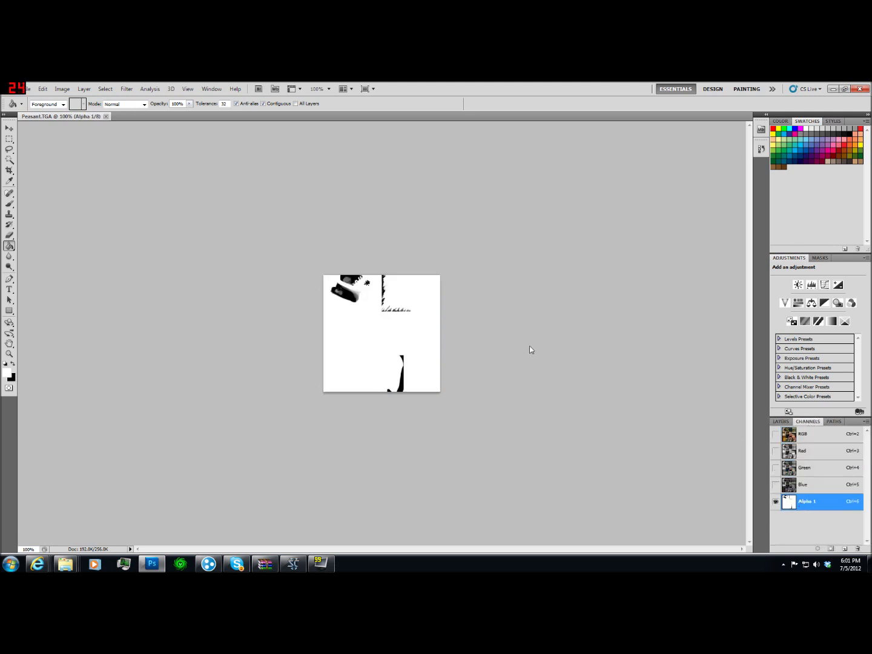
click(782, 423)
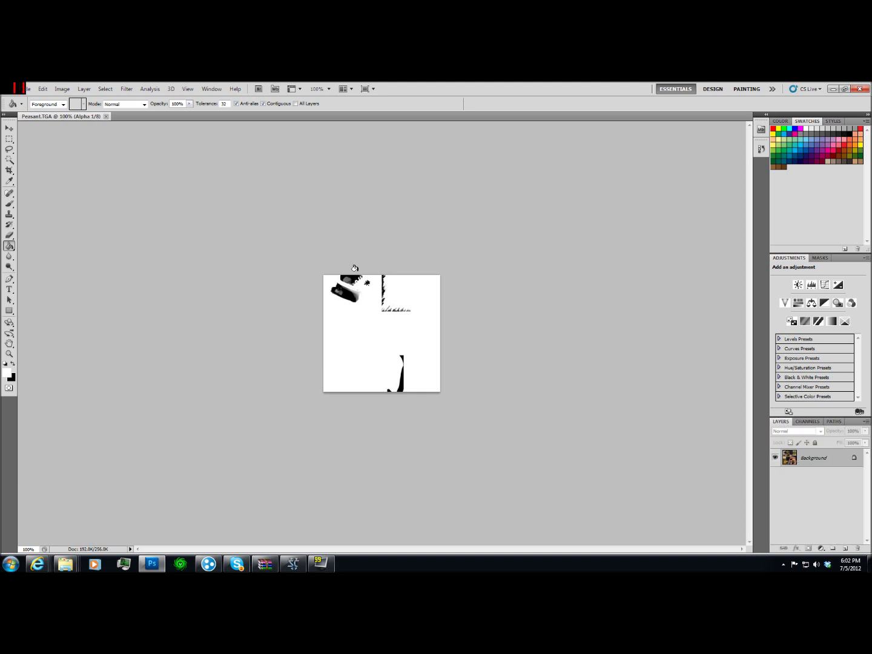
click(807, 422)
click(794, 437)
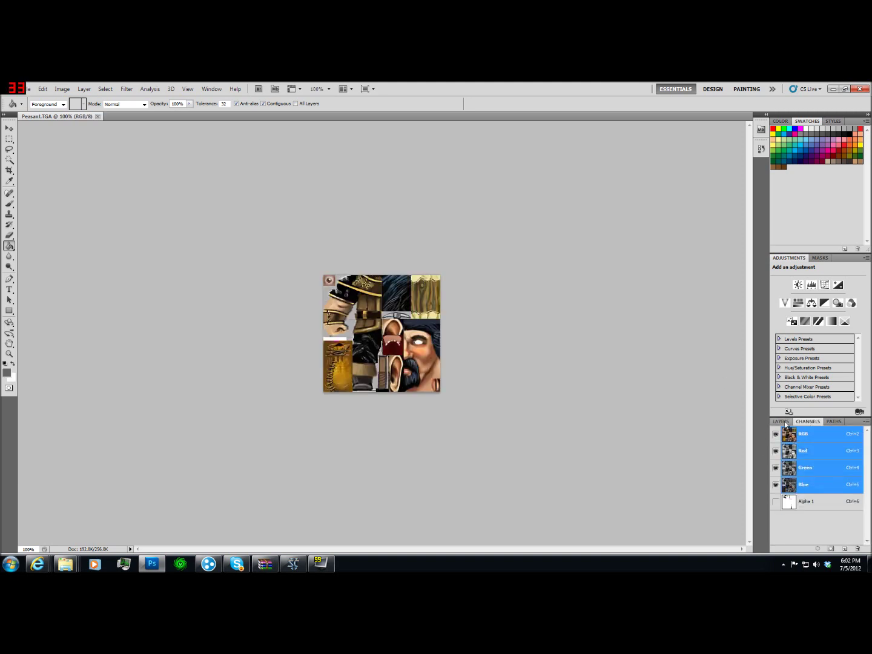
click(781, 422)
Step: Save the texture as Peasant.dds in D3D/DDS format with DXT3 ARGB explicit alpha
click(19, 90)
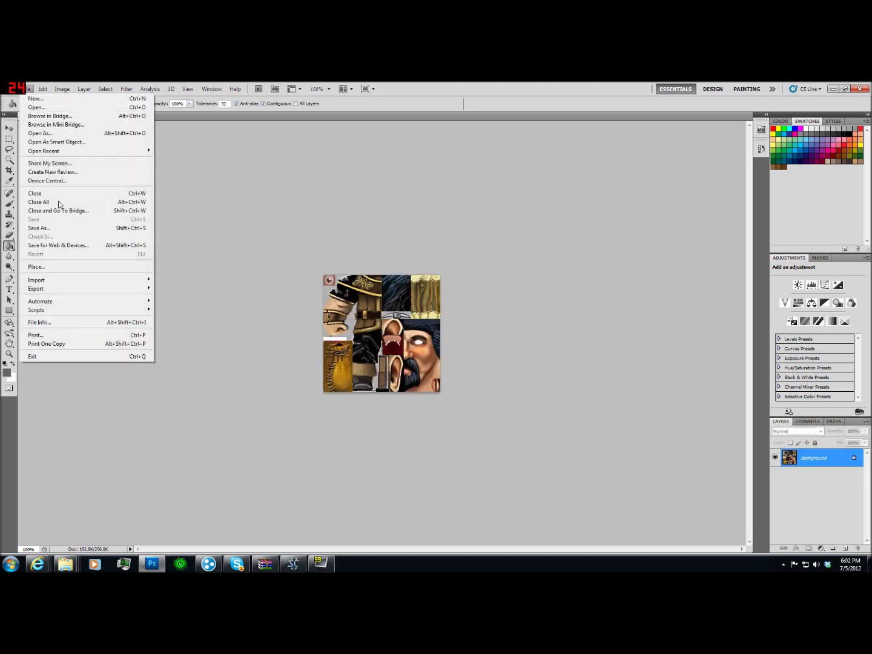
click(61, 228)
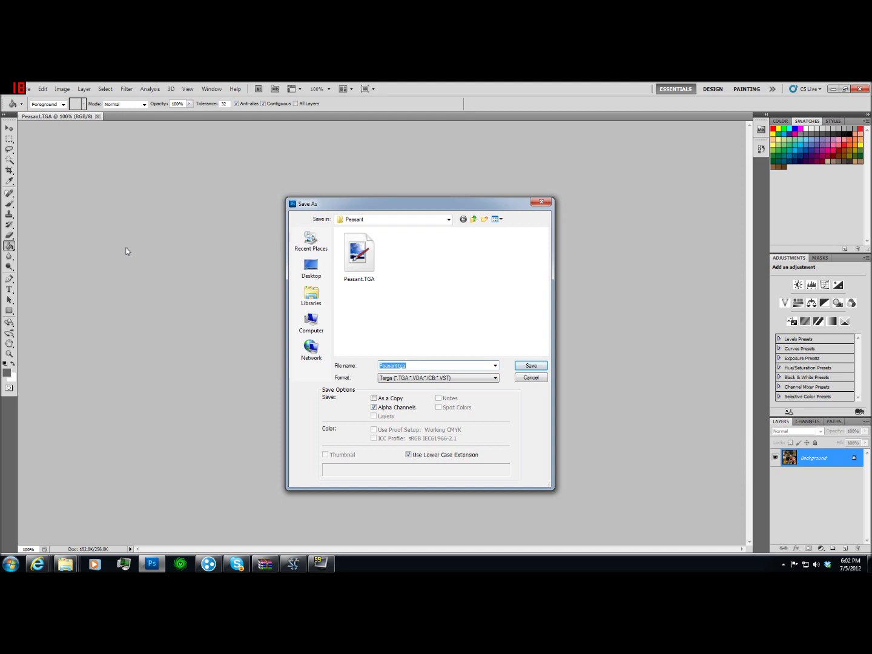
click(419, 327)
click(436, 377)
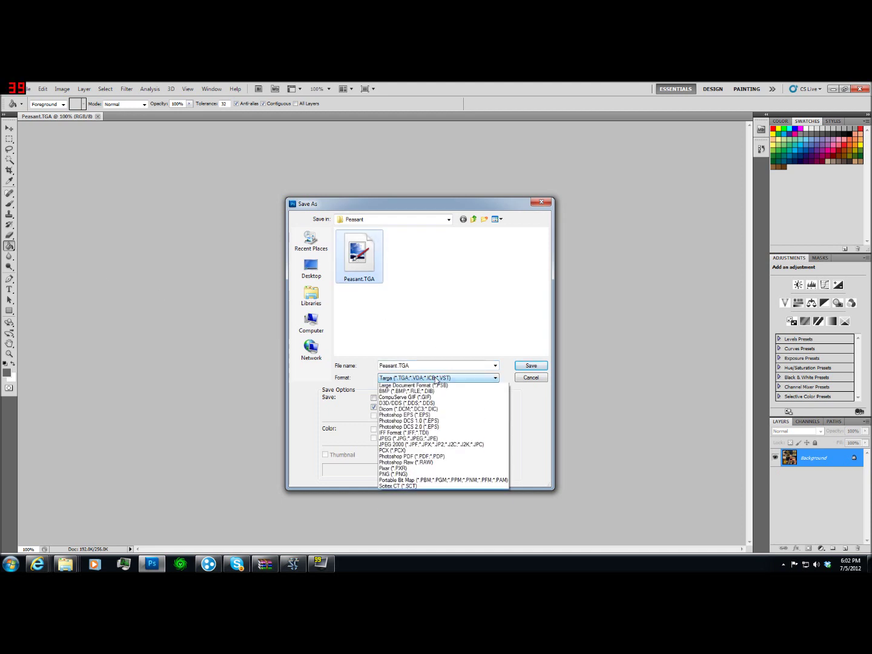
scroll(428, 423, up, 5)
click(428, 407)
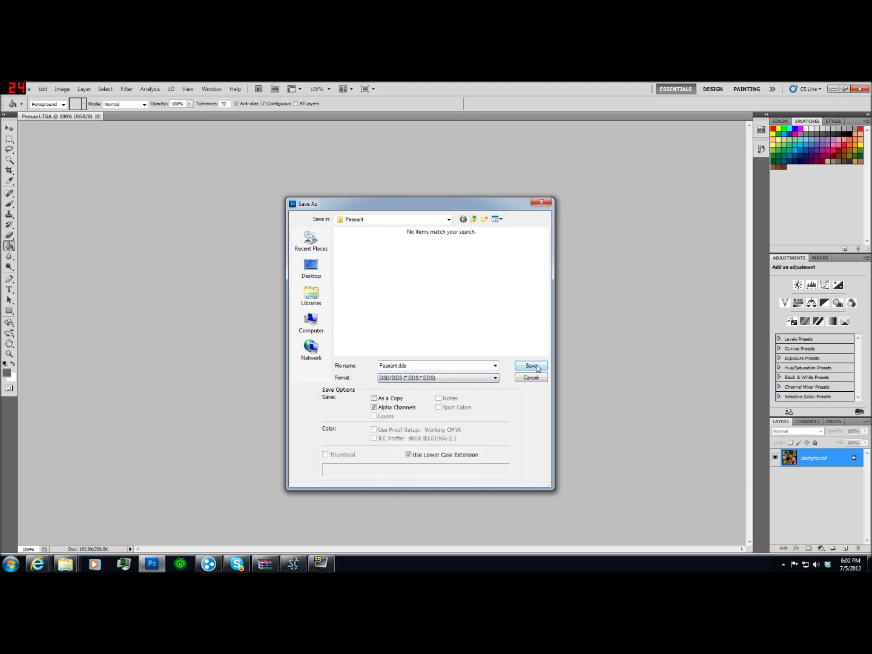
click(532, 366)
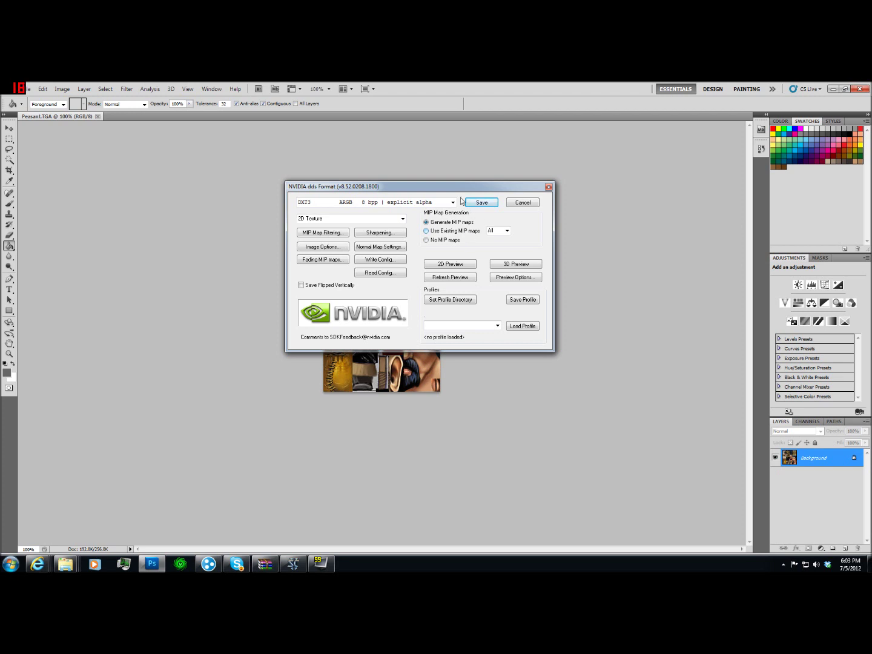
click(482, 203)
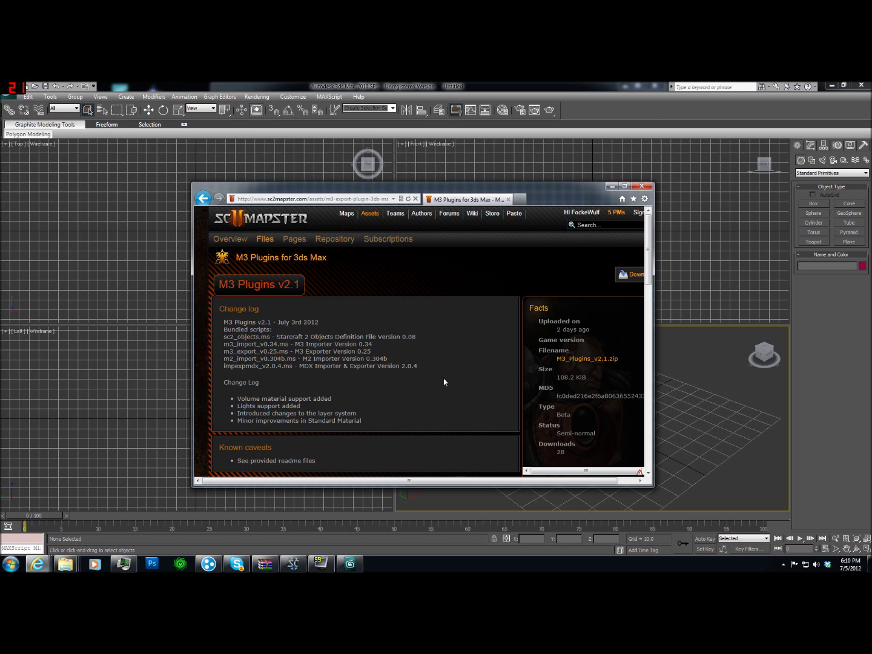
Step: Return to the M3 plugin project page and read through its export setup notes
scroll(445, 380, down, 1)
scroll(439, 359, up, 1)
key(alt+Left)
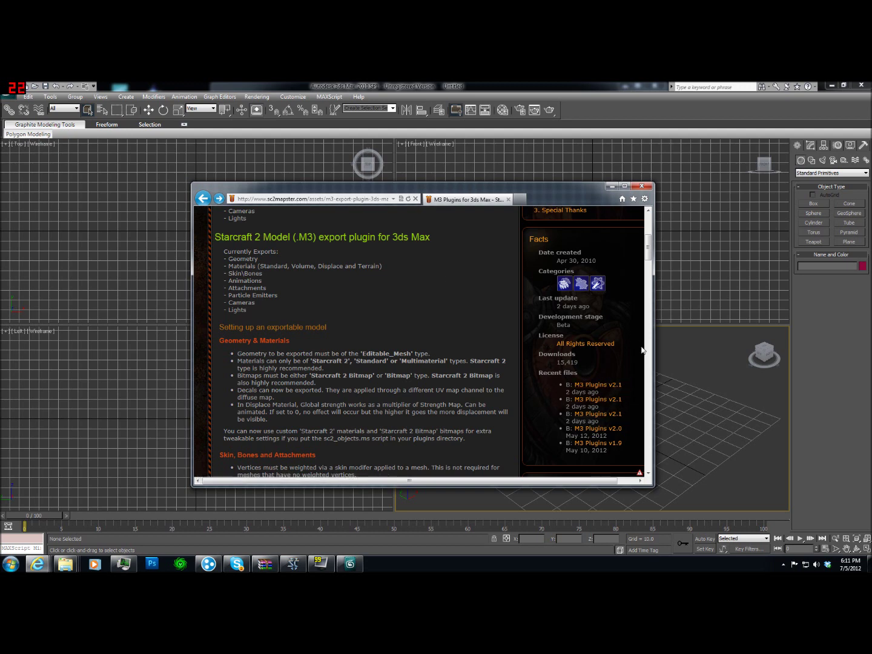
scroll(467, 325, down, 3)
scroll(358, 340, up, 1)
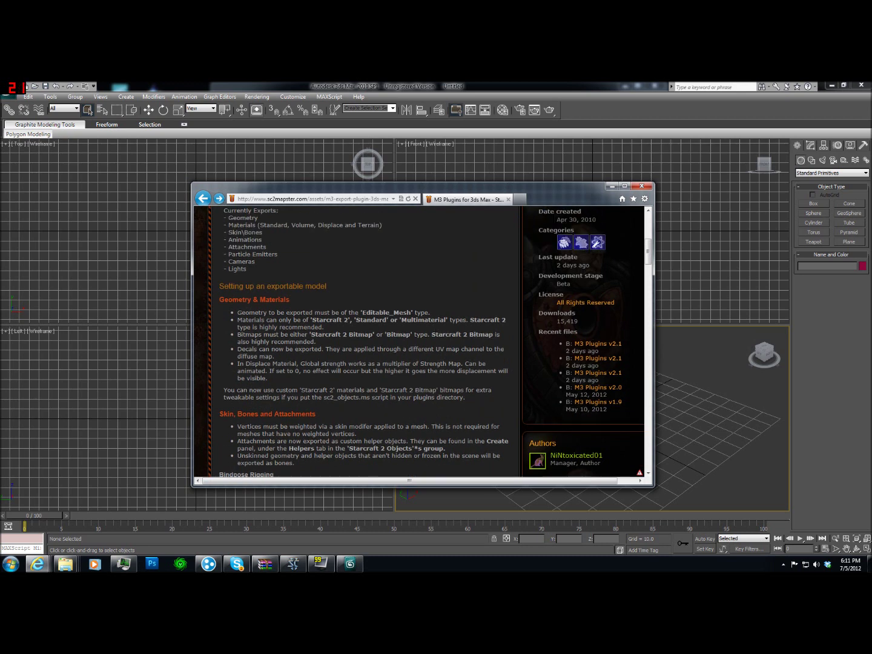
scroll(393, 311, up, 1)
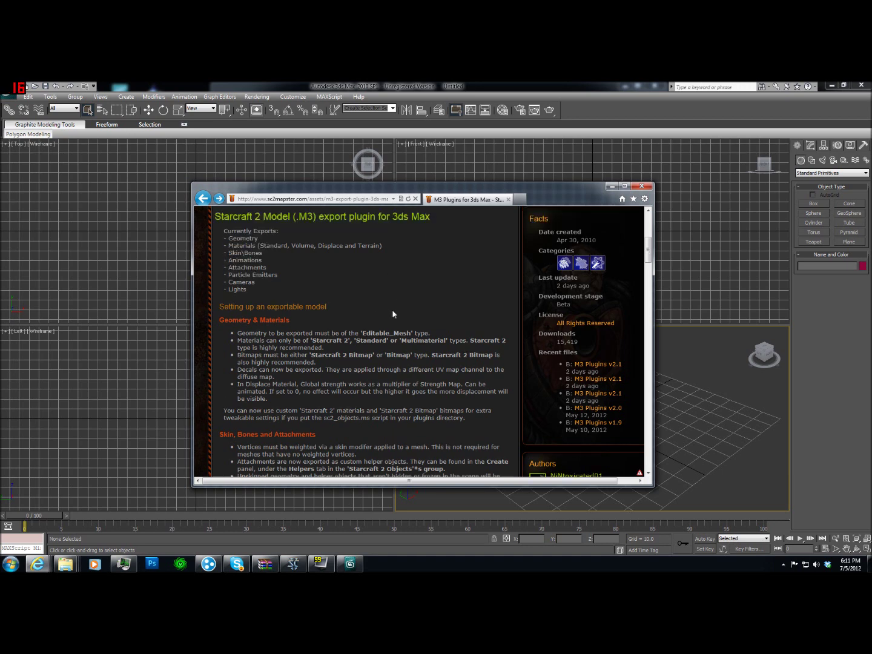
scroll(393, 311, up, 1)
scroll(388, 338, down, 2)
scroll(388, 338, up, 2)
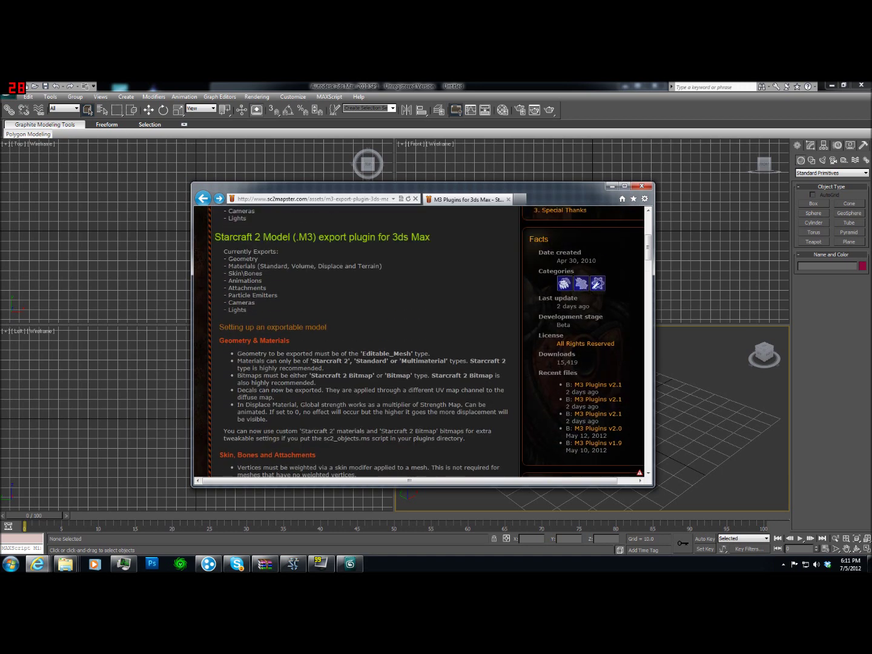
scroll(423, 342, down, 4)
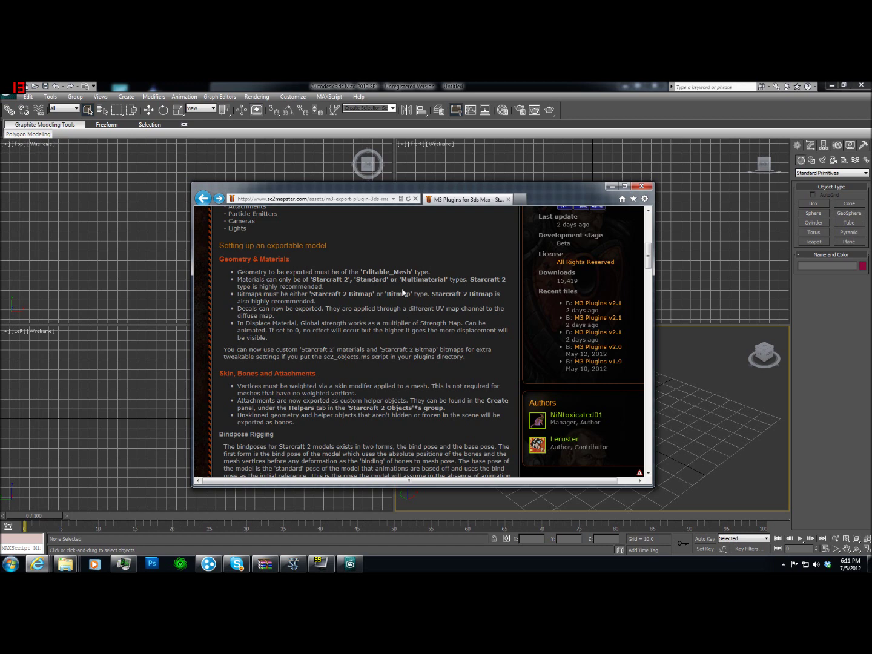
scroll(405, 293, up, 3)
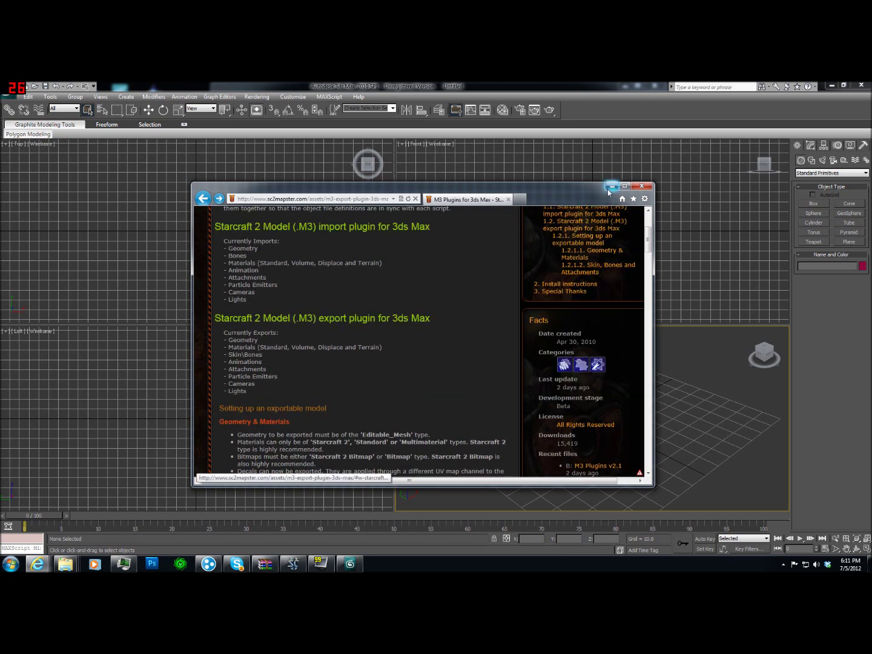
Step: Minimize the browser and bring up the 3ds Max 2010 folder in Explorer
click(611, 187)
mouse_move(66, 565)
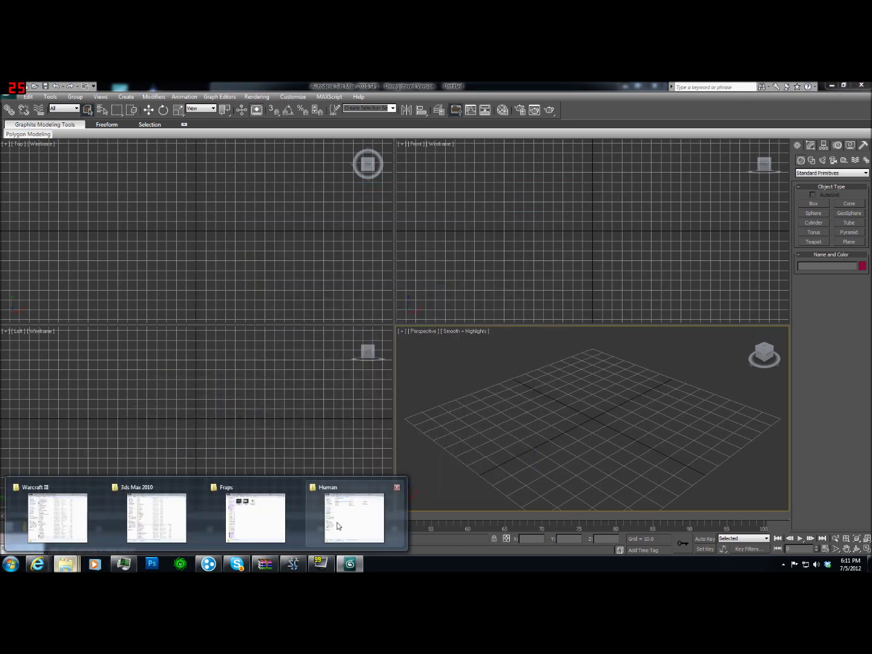
click(155, 520)
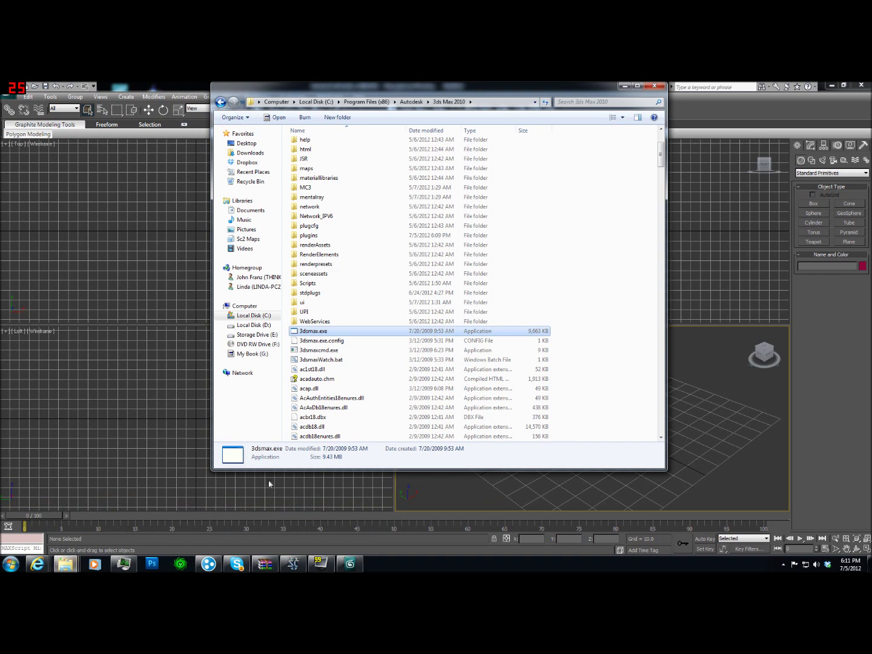
Step: Check the plugins and Scripts\Startup folders for the M3 .ms scripts, then close Explorer
double_click(310, 236)
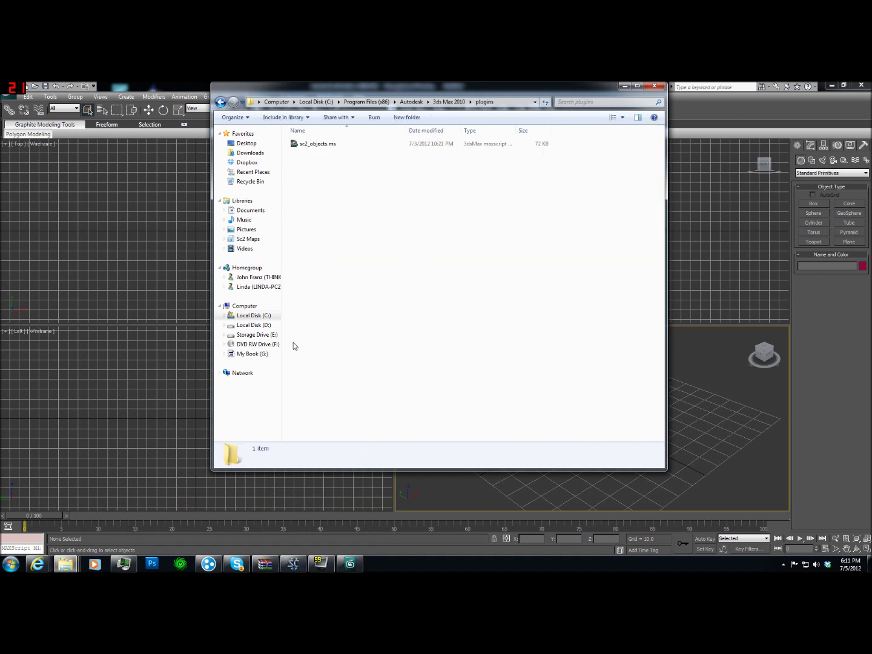
click(457, 103)
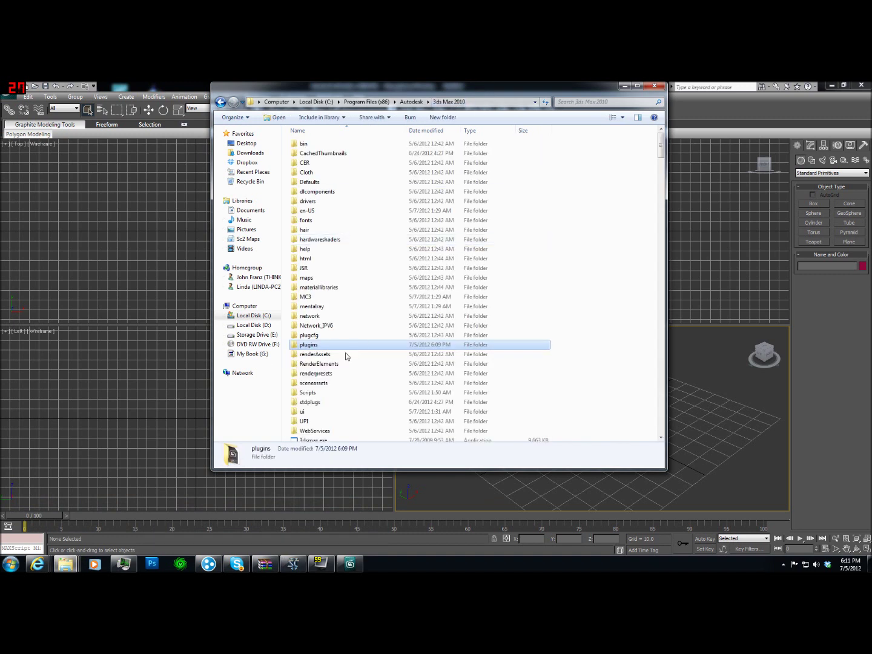
double_click(327, 397)
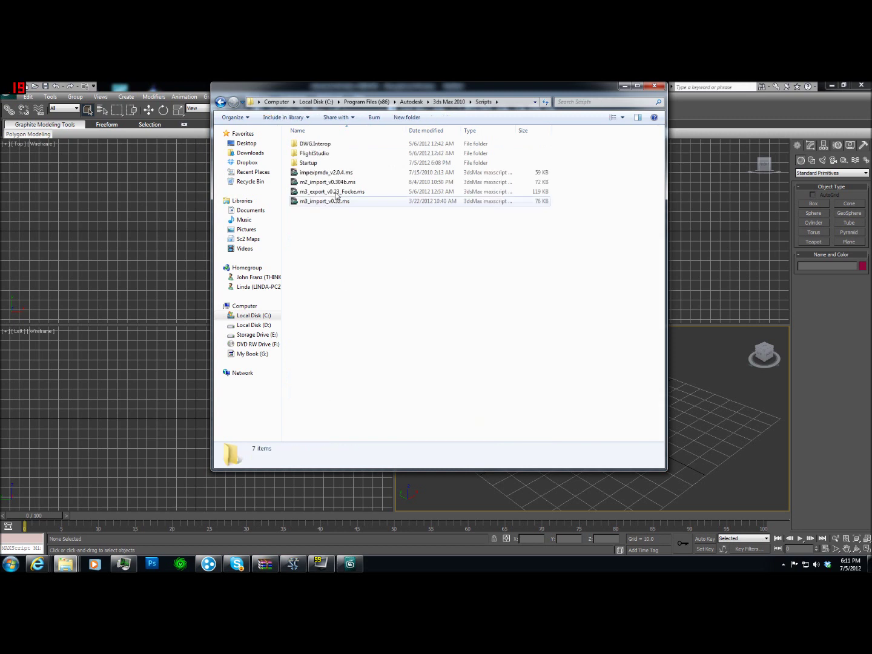
double_click(309, 161)
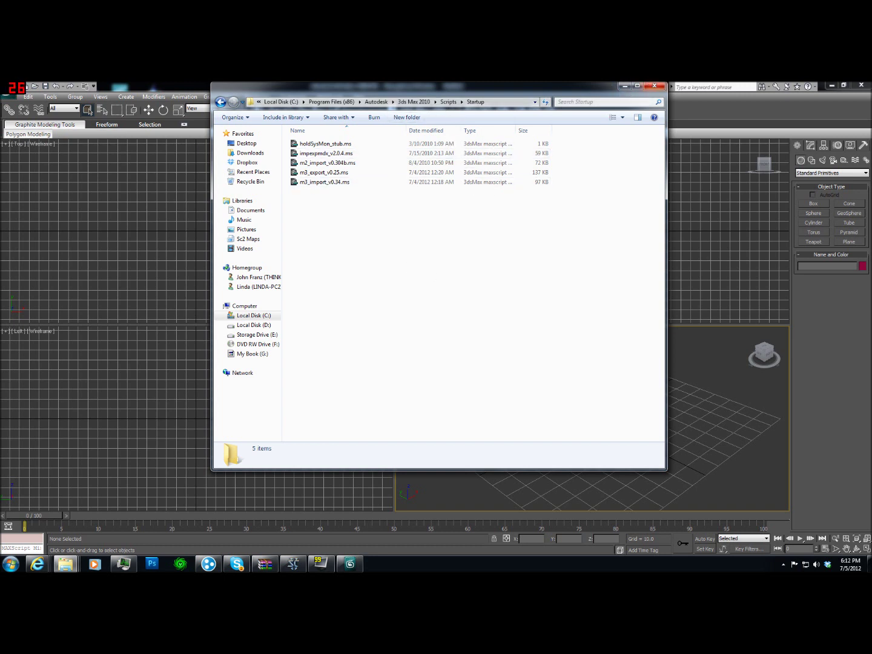
click(654, 85)
click(864, 145)
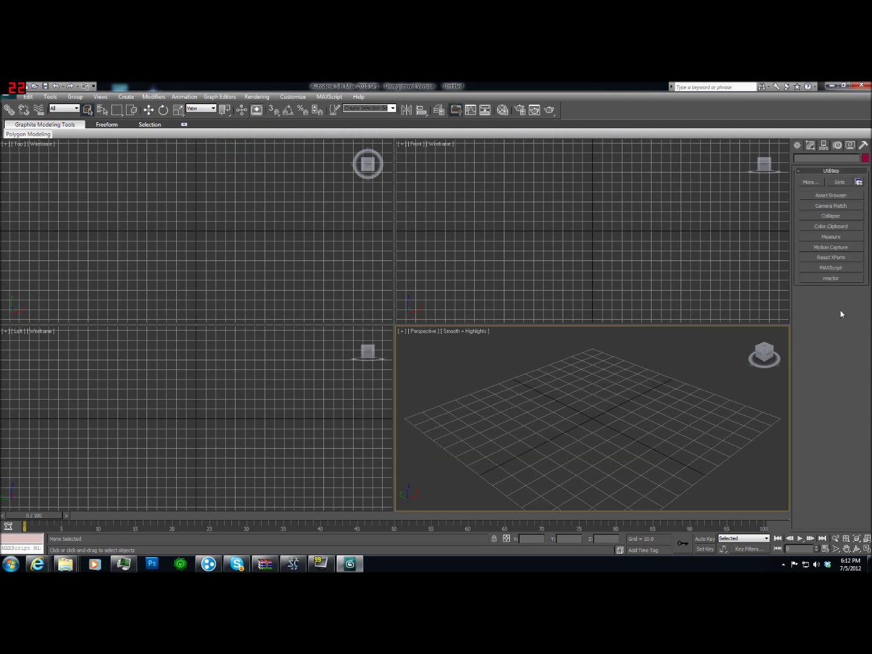
Step: Launch the MDX Importer/Exporter MAXScript utility and start an MDX import
click(837, 269)
click(856, 368)
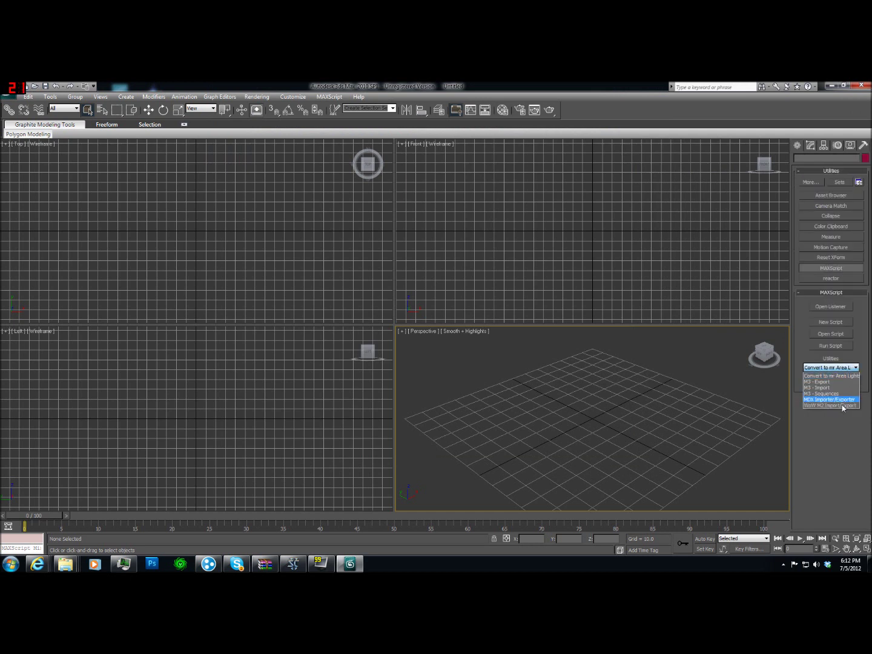
click(839, 400)
scroll(849, 437, down, 1)
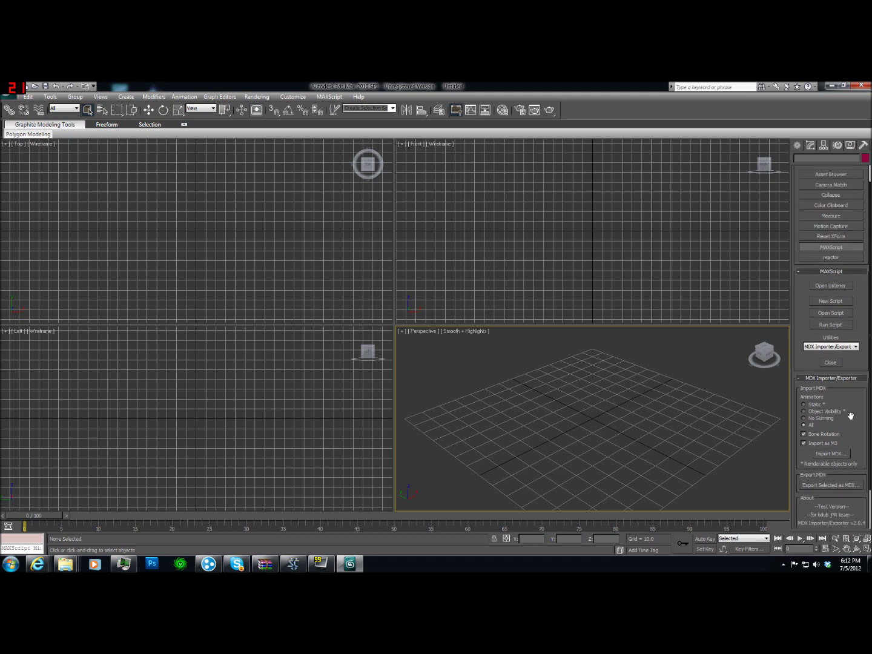
scroll(851, 416, down, 2)
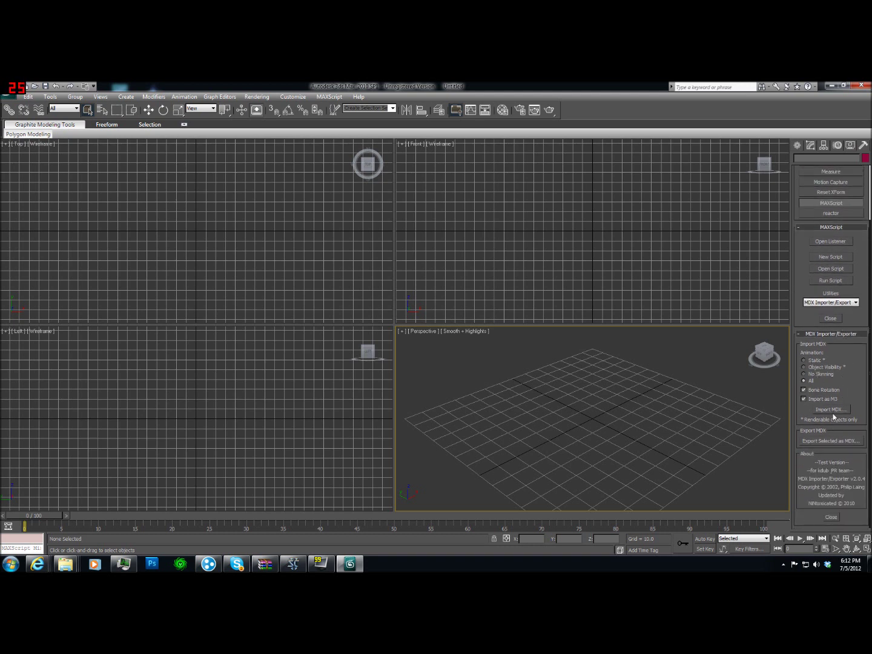
click(832, 411)
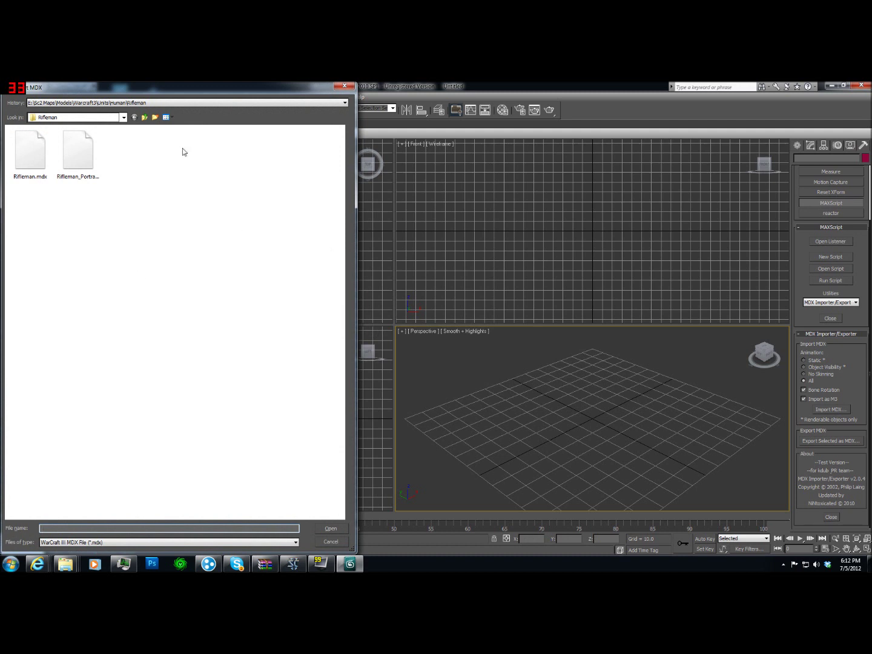
Step: Browse to the Human\Peasant folder and import peasant.mdx
click(171, 103)
click(172, 107)
click(123, 118)
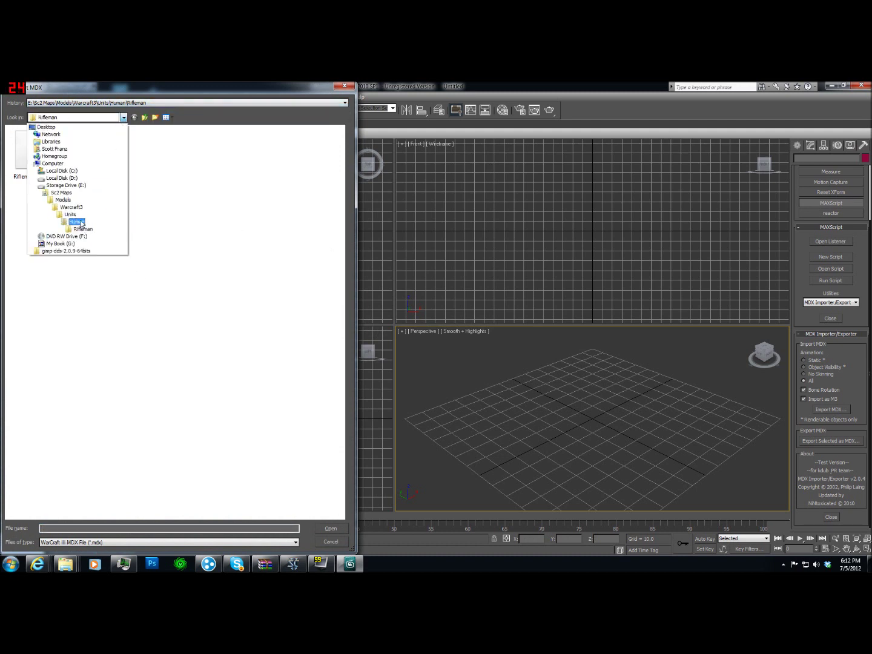
click(77, 221)
double_click(44, 184)
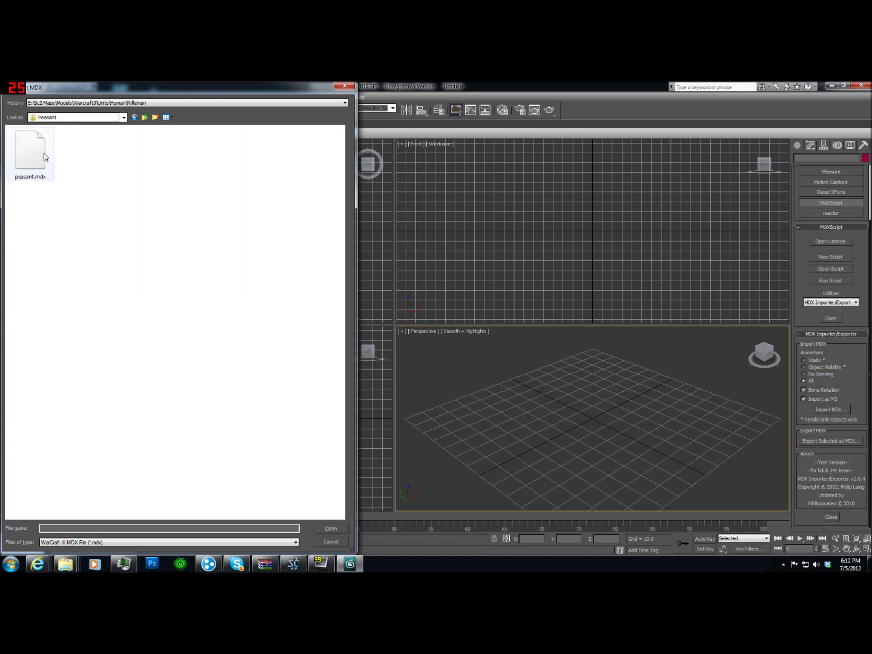
click(44, 158)
click(338, 527)
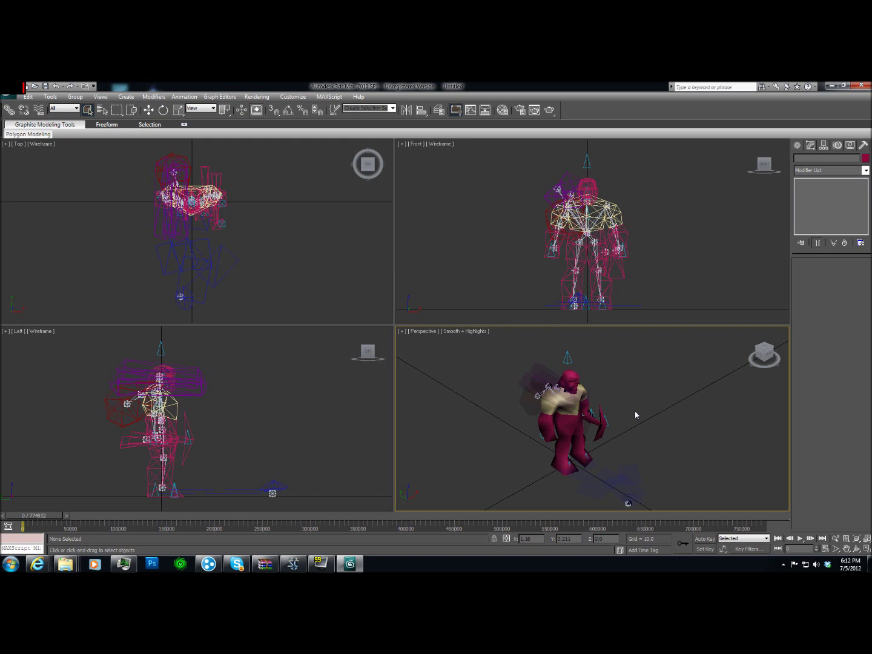
Step: Render the Perspective view to see the textured Peasant on black
key(shift+q)
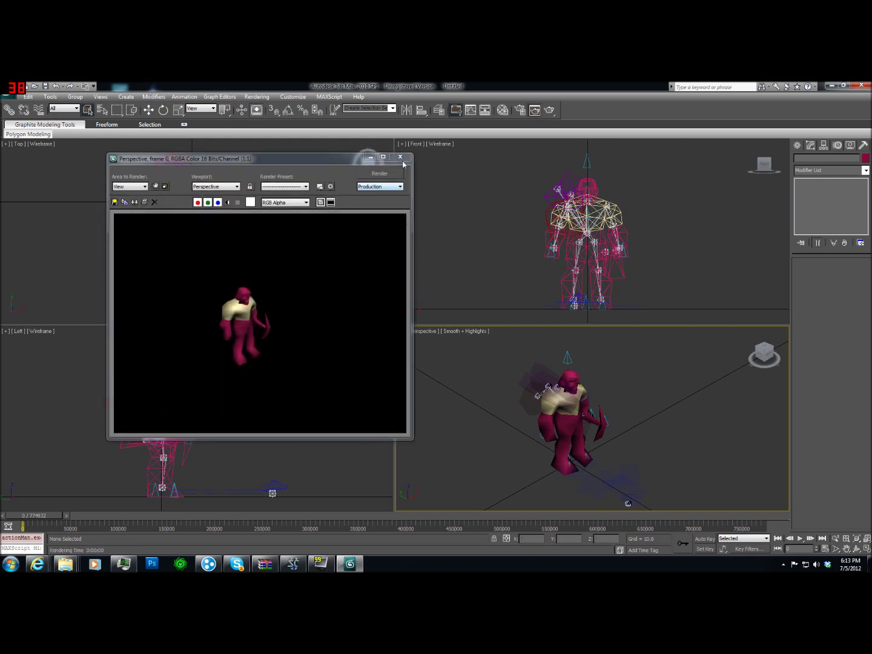
Step: Close the render window and the MDX Importer/Exporter utility
click(400, 157)
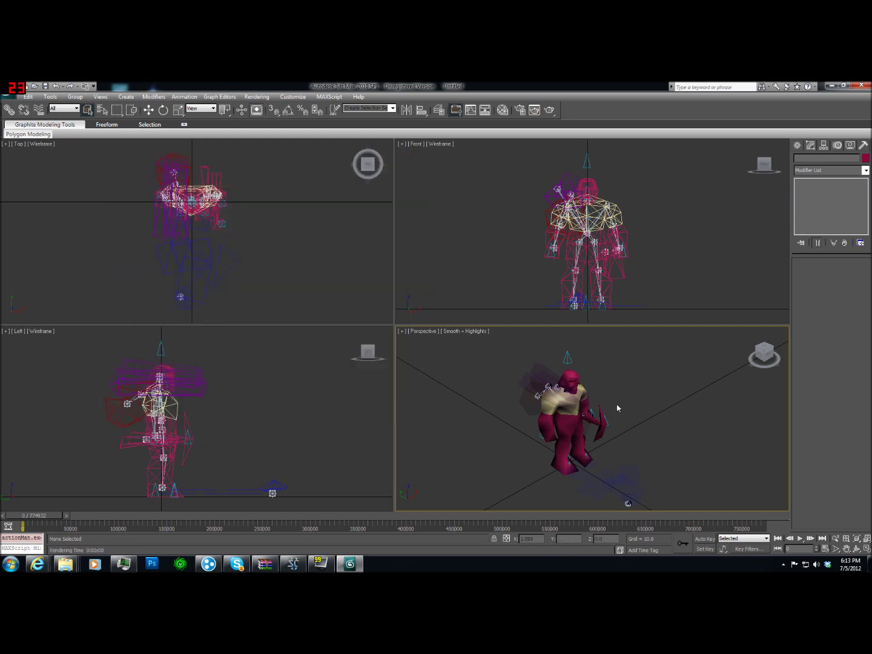
click(864, 145)
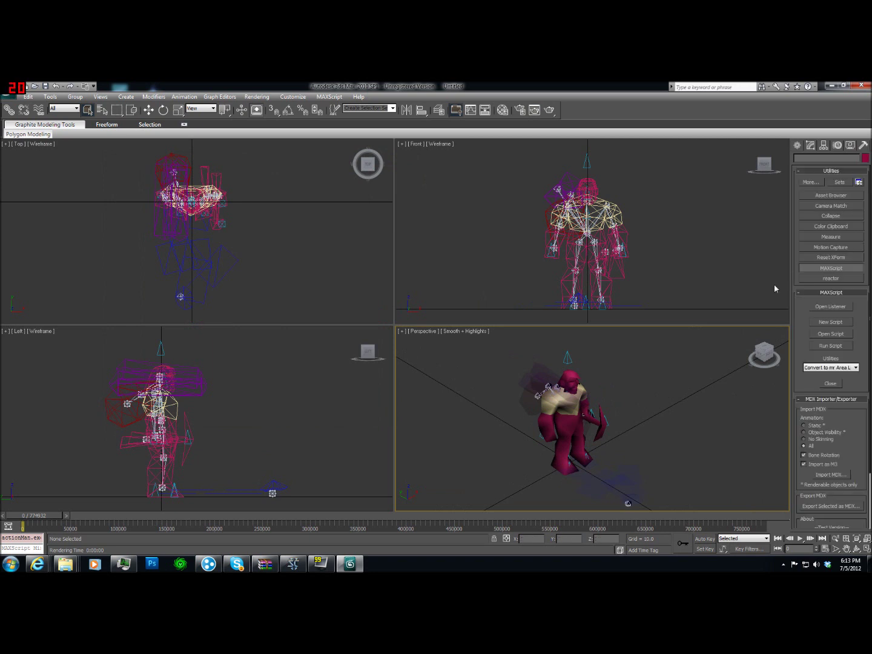
drag(848, 437, 843, 363)
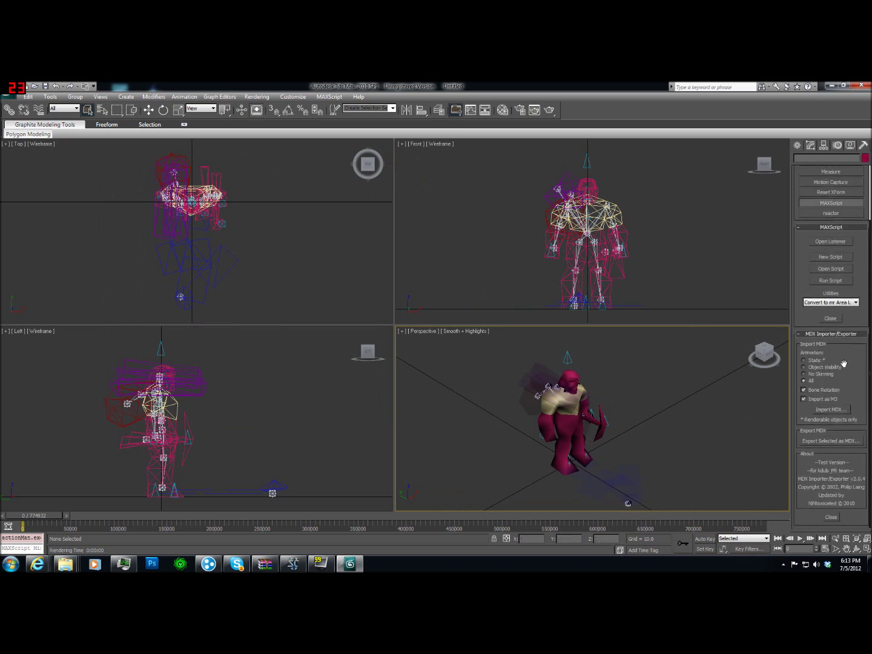
click(828, 518)
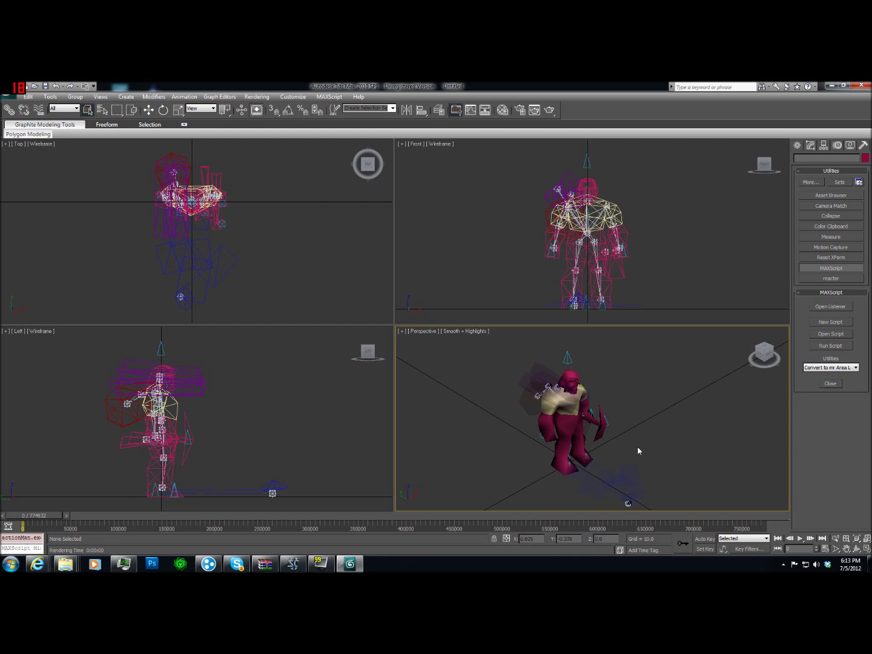
Step: Zoom in on the Peasant's feet and select the helper object there
scroll(642, 424, down, 2)
scroll(644, 418, up, 5)
scroll(648, 418, down, 7)
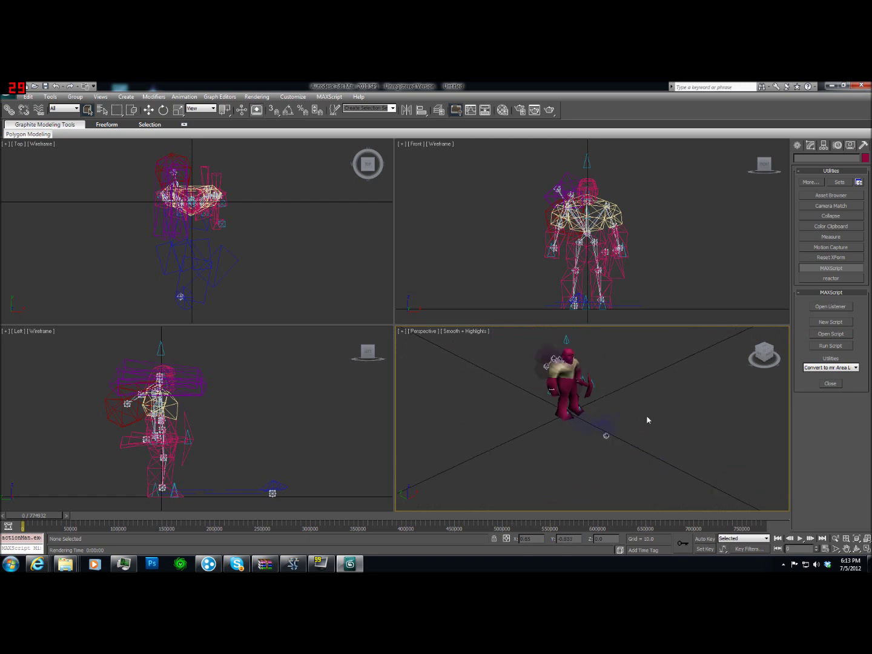
scroll(650, 433, up, 3)
scroll(643, 418, down, 2)
scroll(633, 424, up, 5)
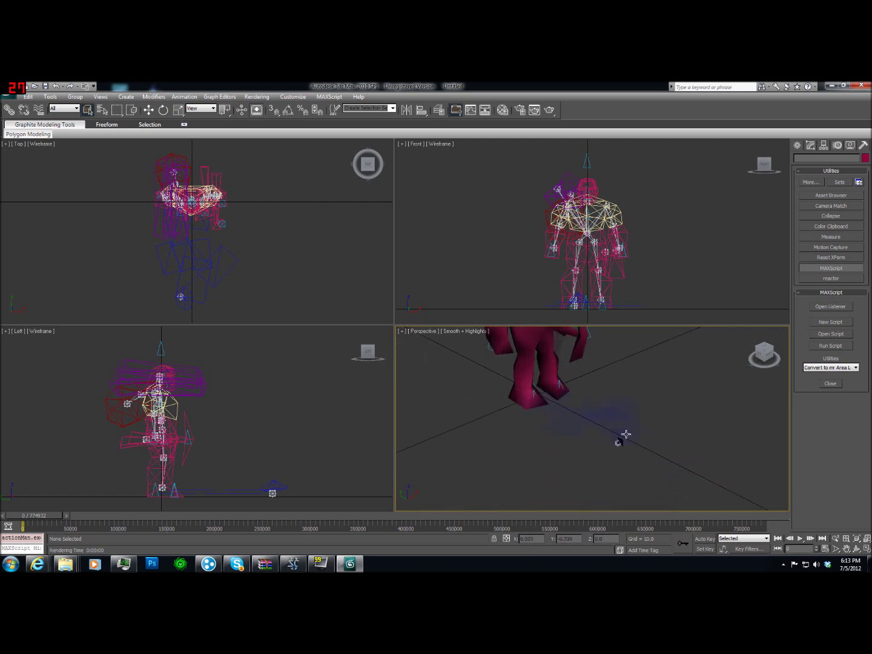
scroll(630, 431, down, 2)
scroll(642, 424, up, 4)
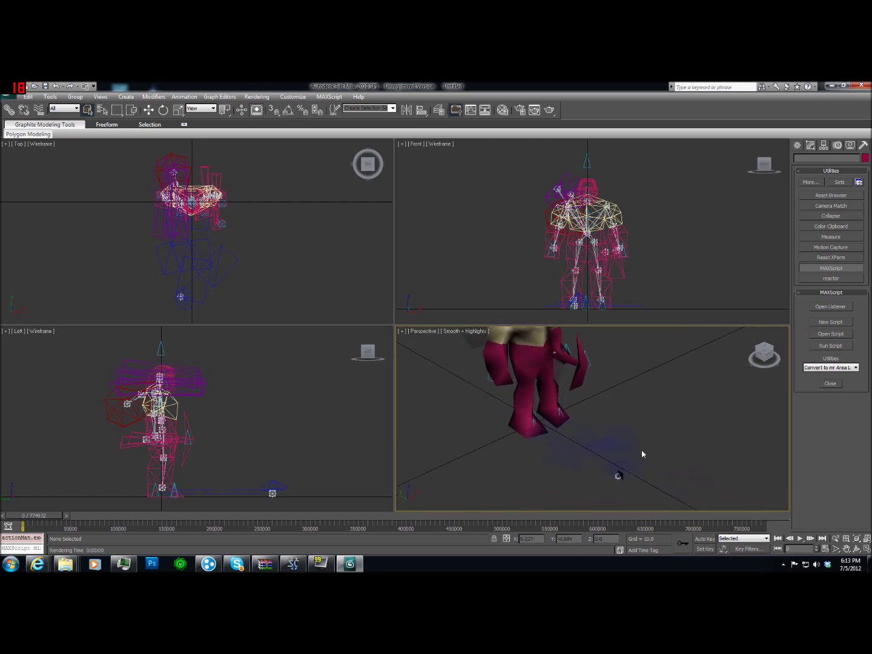
click(584, 422)
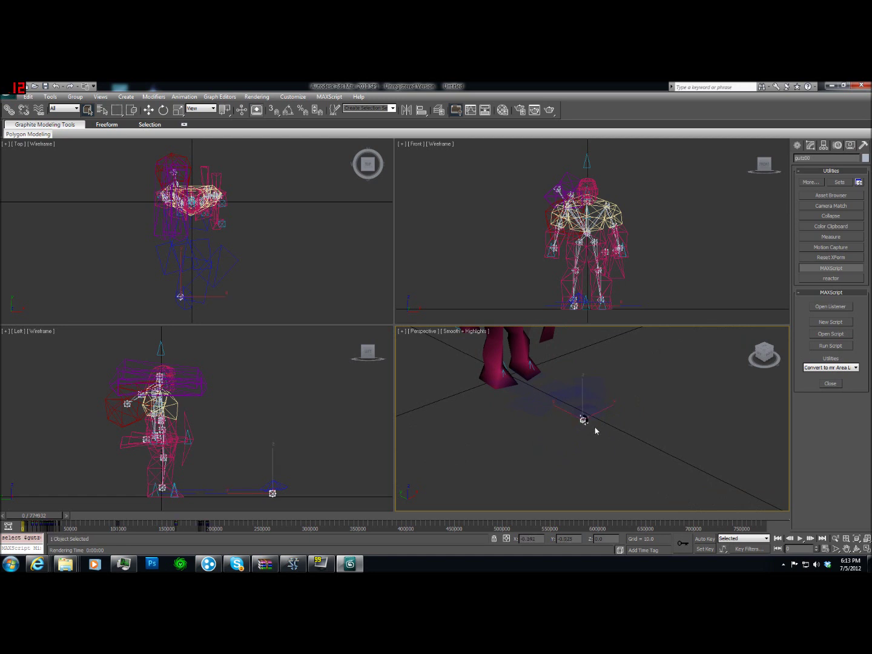
Step: Select the peasant6 helper boxes at the character's feet and delete them
click(573, 436)
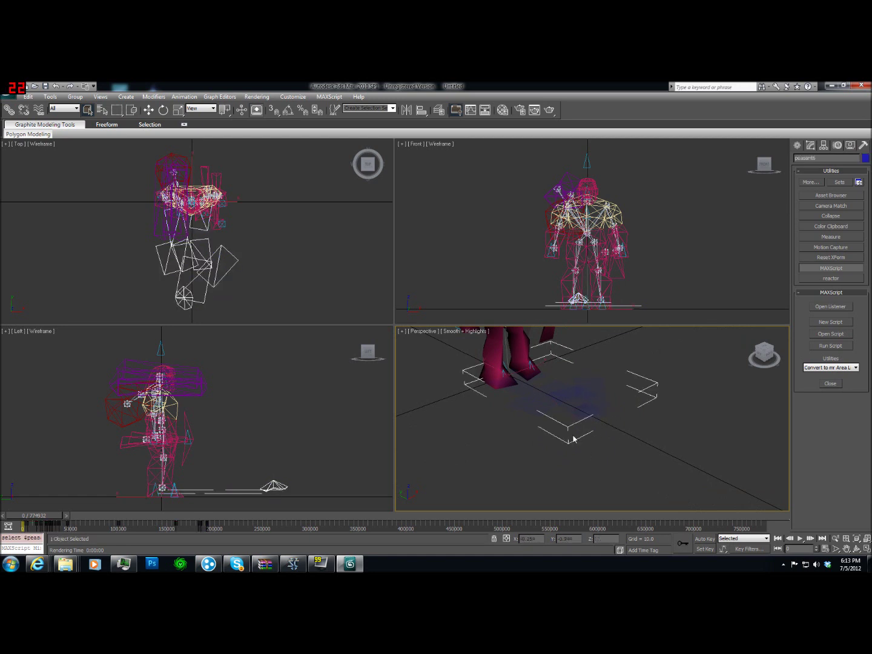
scroll(588, 468, up, 3)
scroll(603, 451, down, 2)
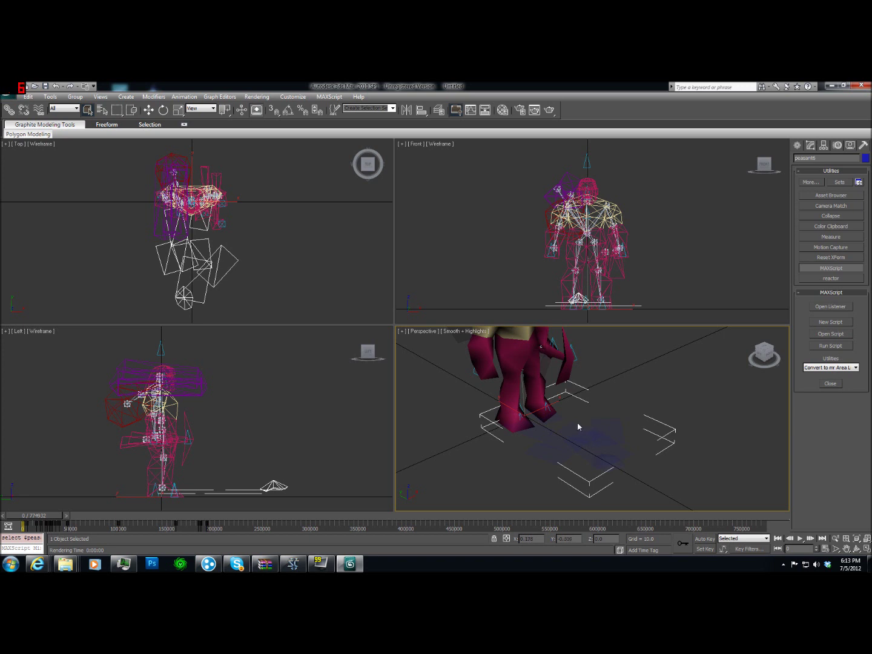
alt+middle_drag(561, 422, 570, 461)
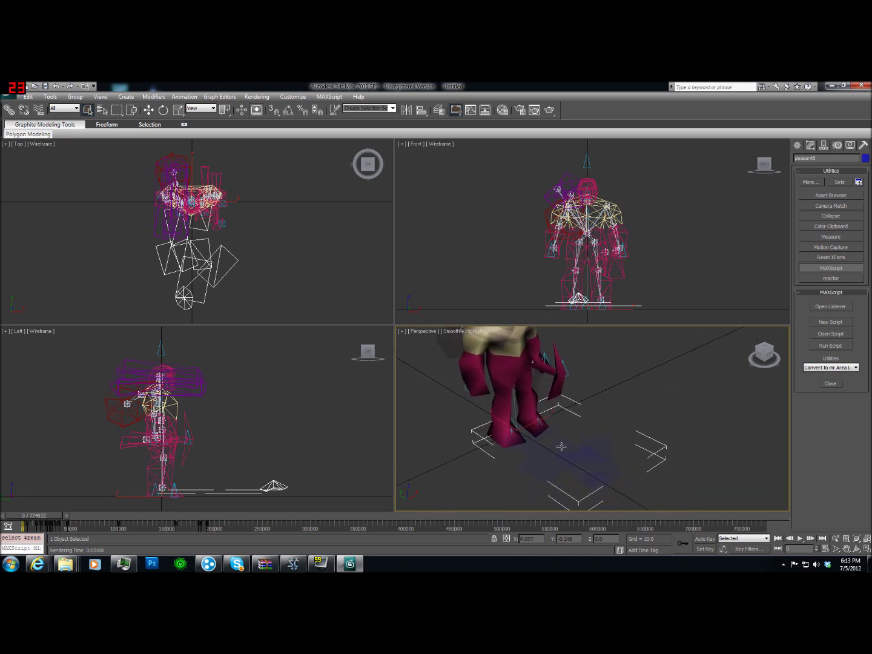
scroll(563, 451, down, 5)
scroll(559, 465, up, 5)
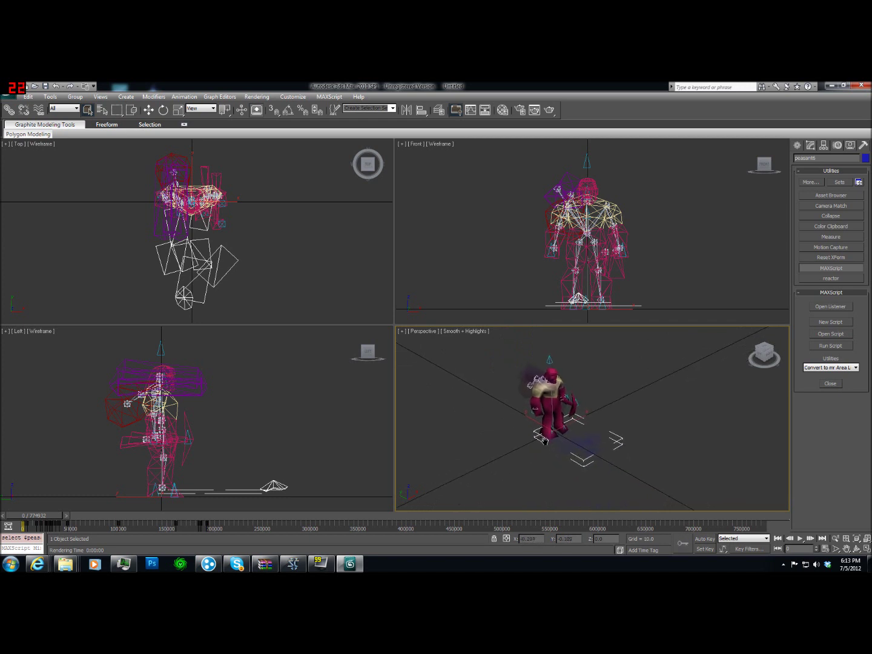
scroll(563, 462, down, 3)
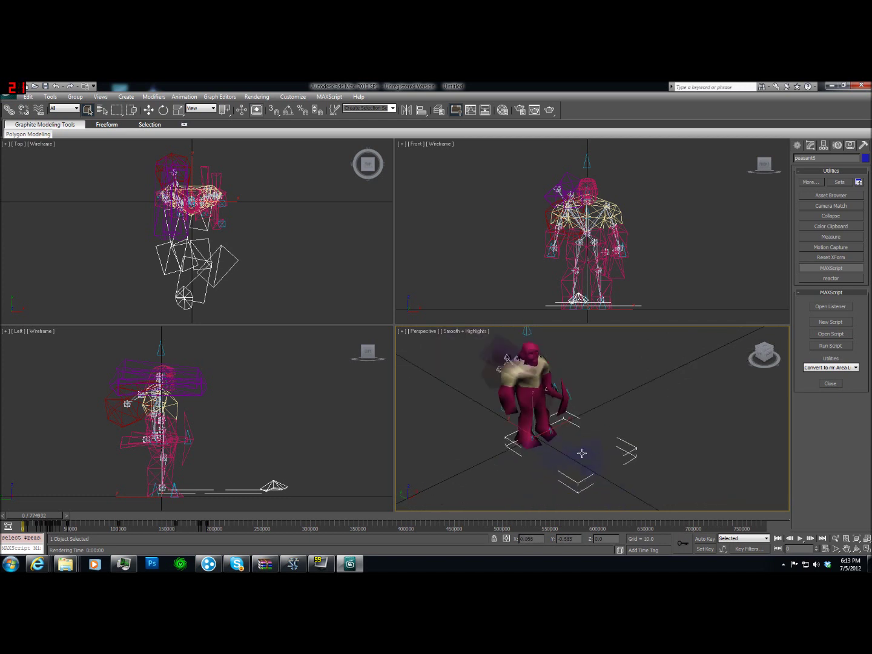
key(Delete)
Step: Select the peasant3 head and hair piece while orbiting around the character
alt+middle_drag(584, 462, 611, 457)
scroll(611, 457, up, 4)
click(625, 451)
scroll(647, 465, down, 2)
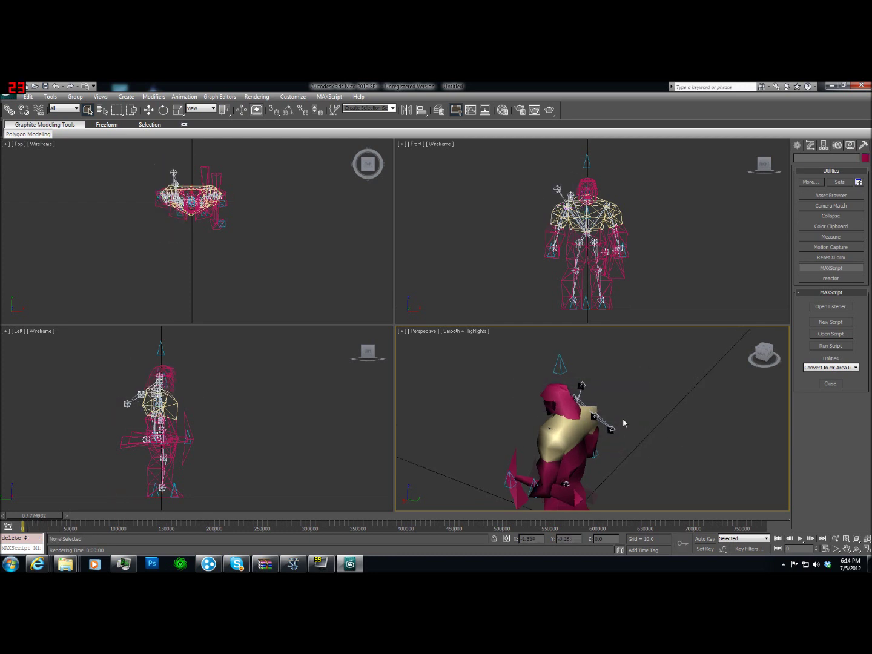
mouse_move(624, 423)
alt+middle_down()
mouse_move(673, 424)
mouse_move(618, 413)
mouse_move(641, 412)
mouse_move(627, 445)
mouse_move(638, 430)
alt+middle_up()
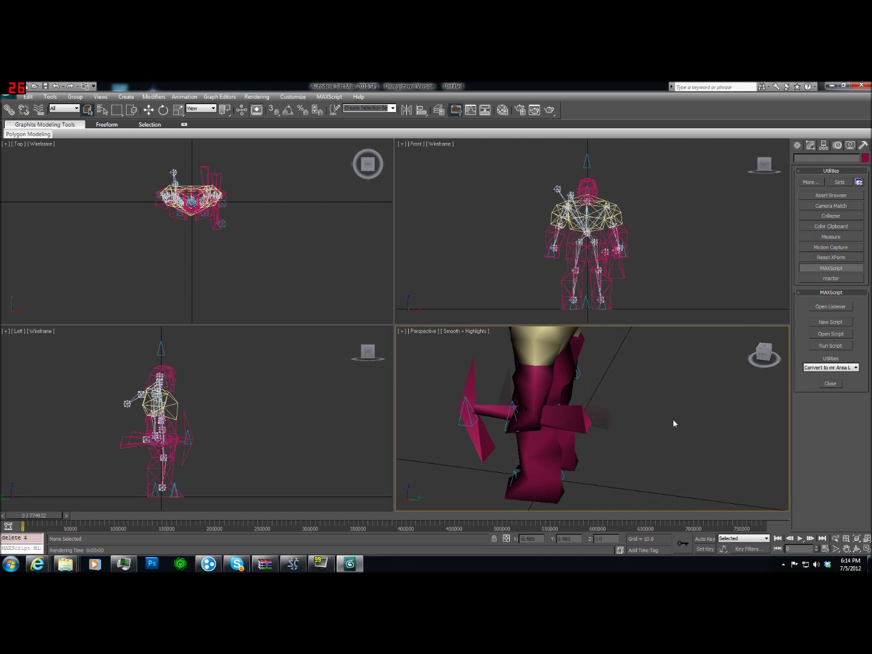
click(856, 368)
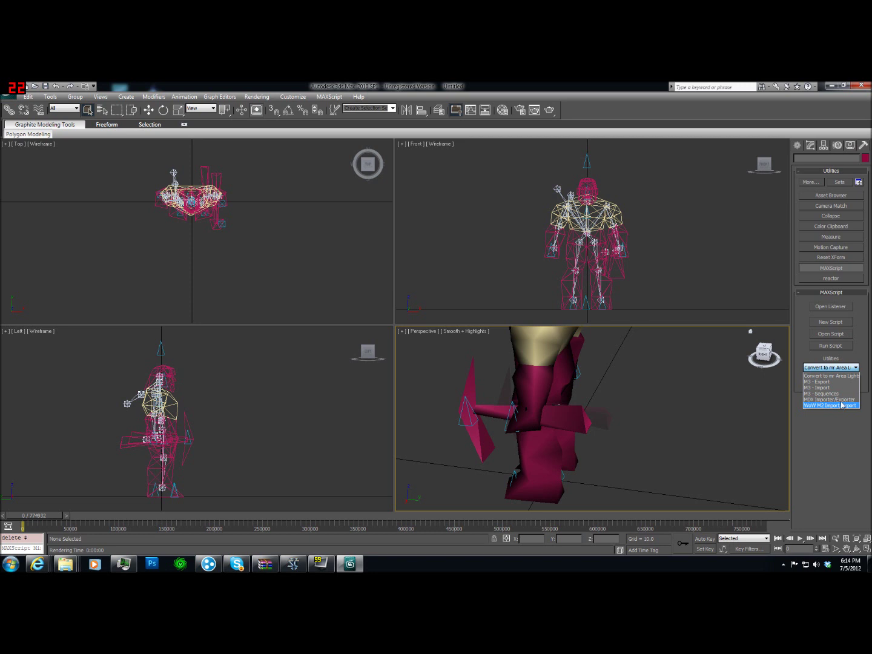
Step: Switch to the M3 Sequences utility and play the Stand[0] animation
click(831, 402)
click(848, 419)
scroll(836, 444, down, 4)
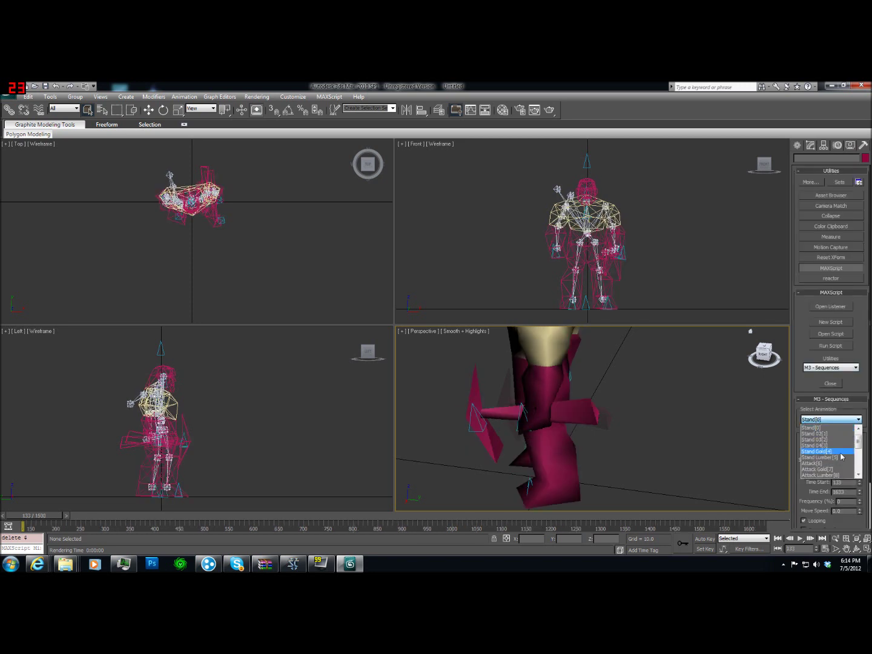
scroll(832, 455, up, 4)
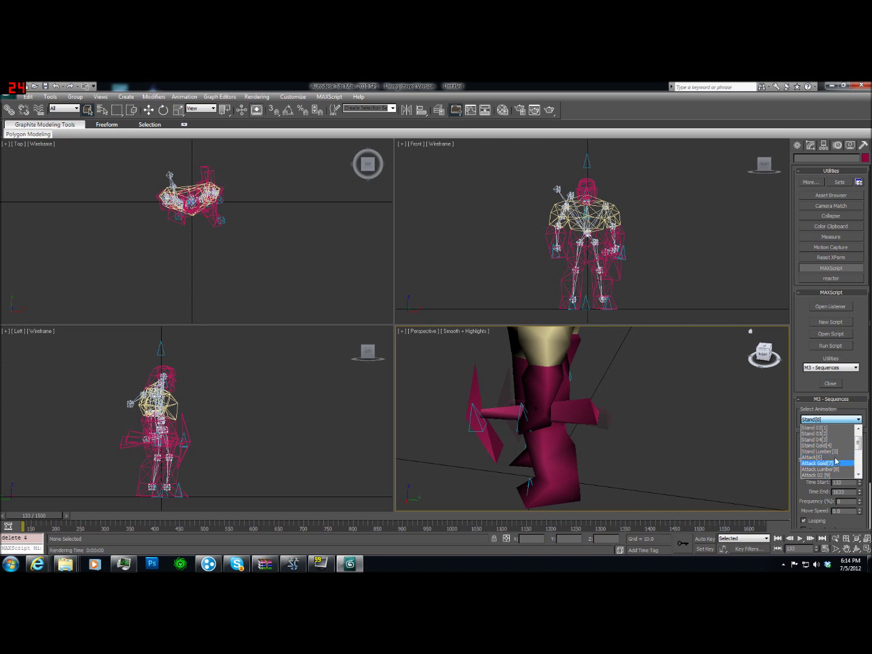
scroll(832, 443, up, 1)
click(826, 521)
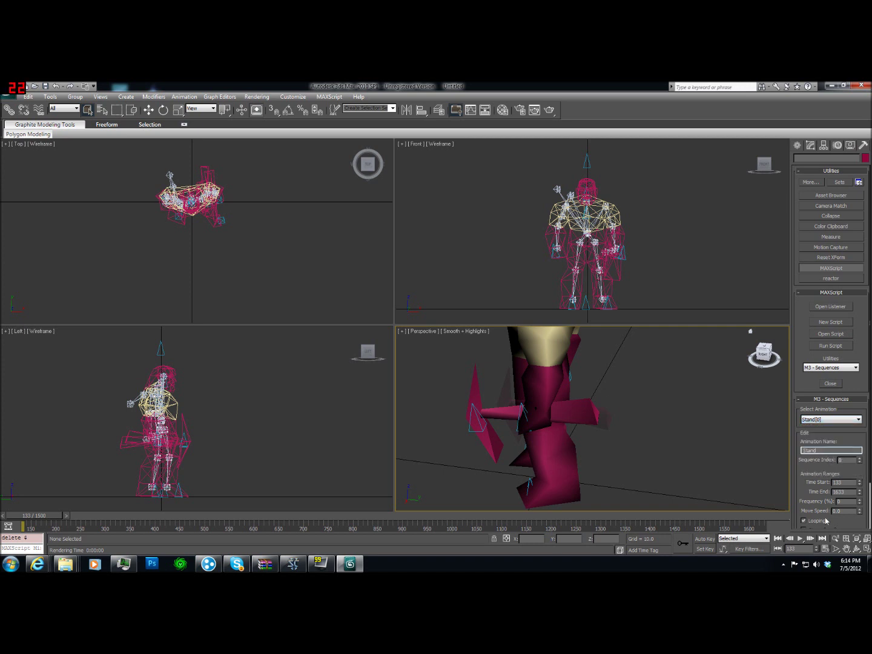
click(799, 539)
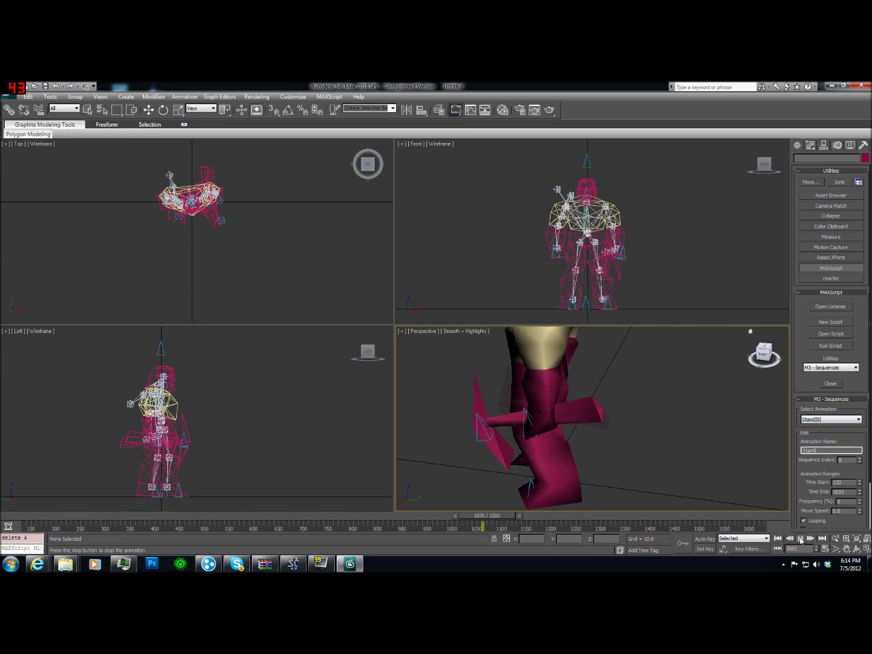
Step: Load and play the Stand 04, Attack Gold and Walk sequences in turn
click(832, 421)
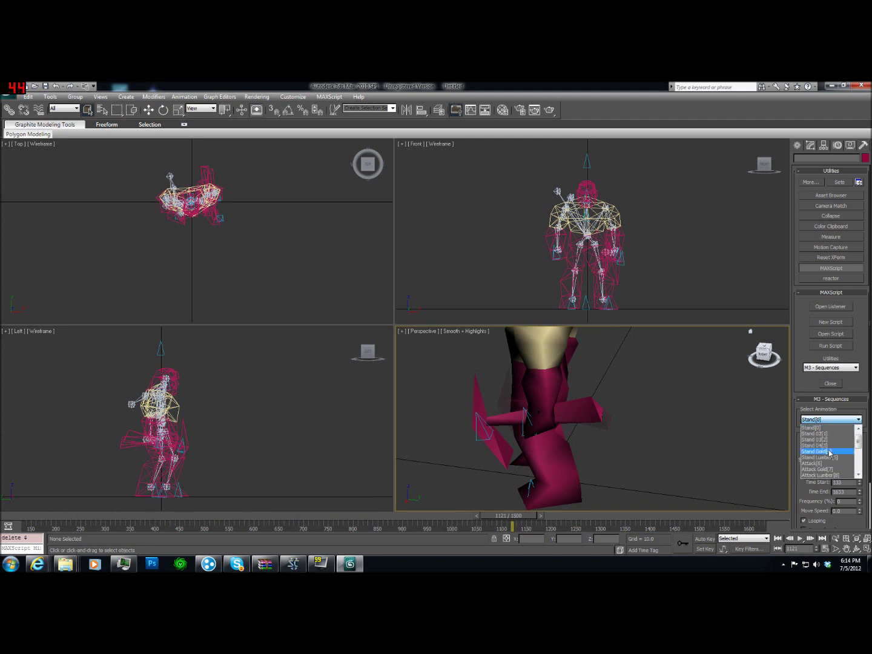
click(815, 452)
click(800, 539)
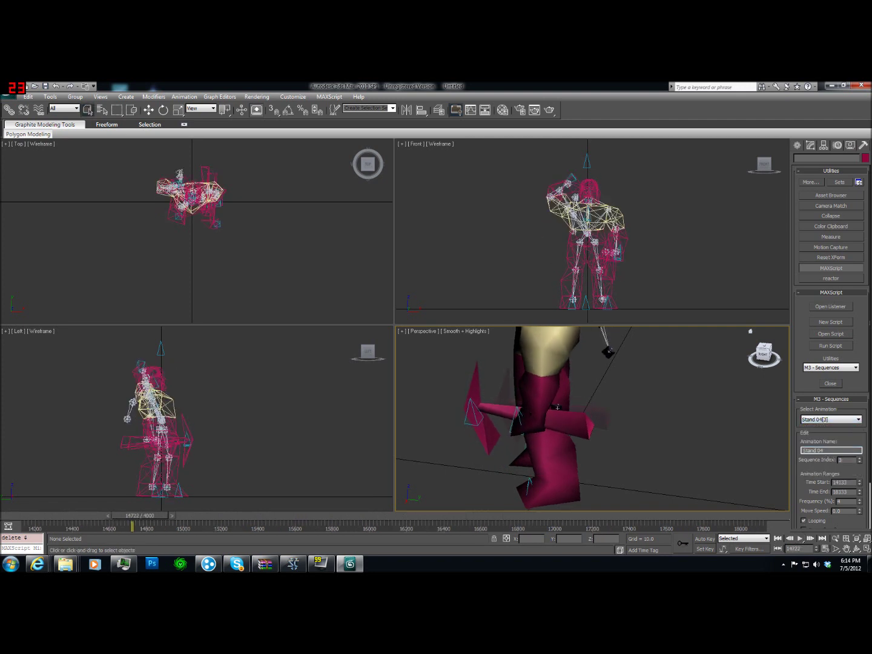
click(831, 422)
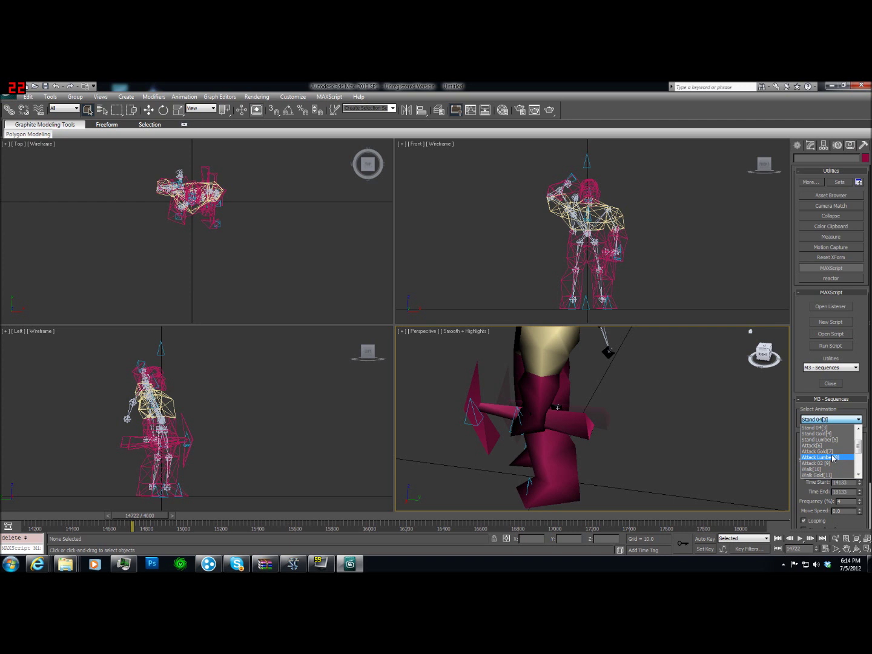
click(830, 457)
click(800, 539)
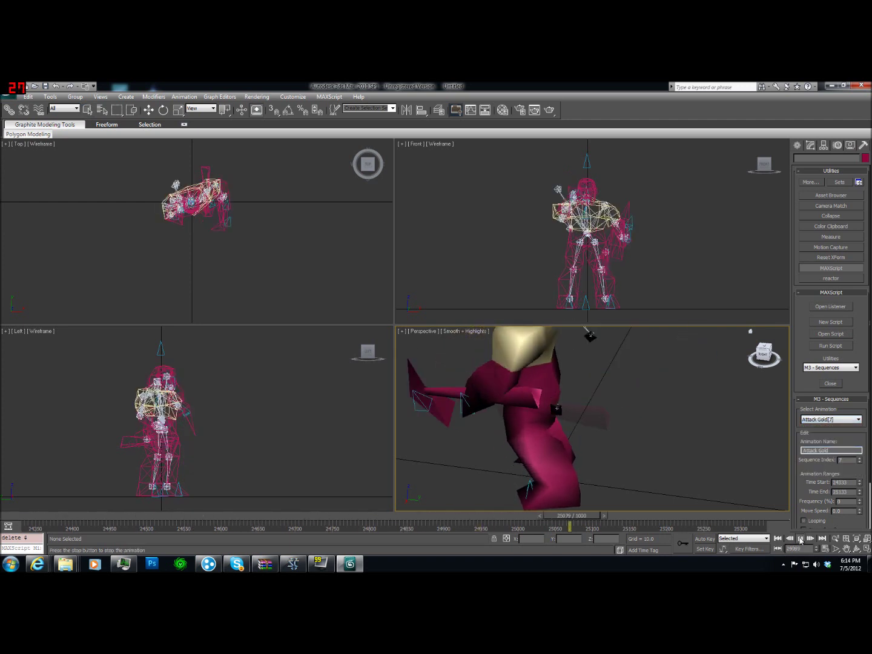
click(799, 539)
click(831, 420)
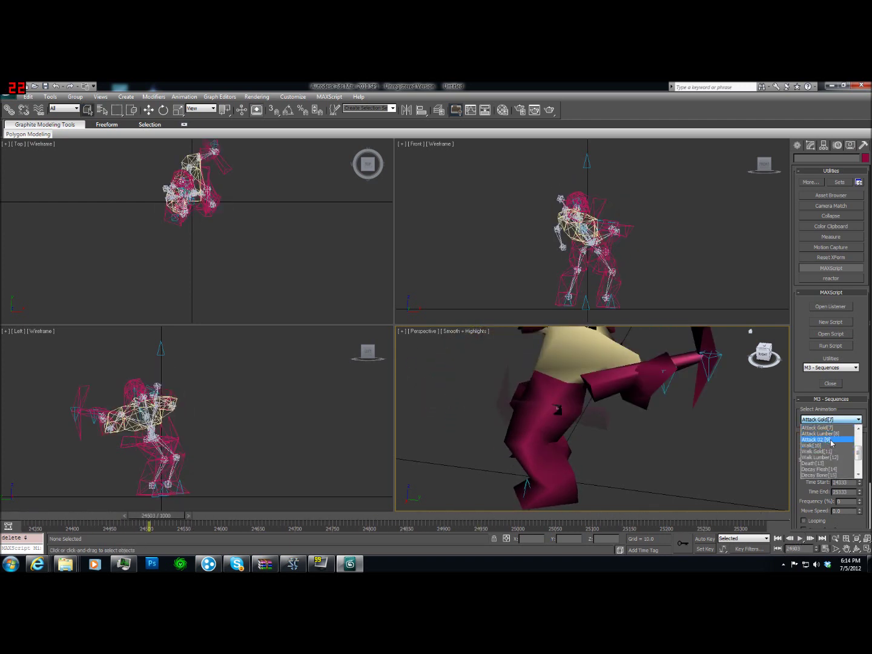
click(830, 448)
click(800, 539)
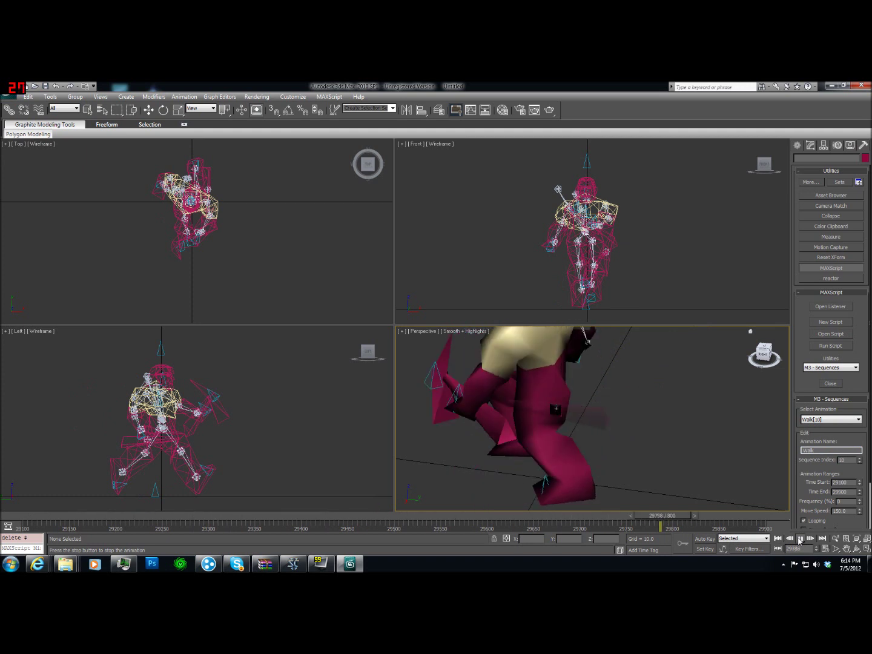
click(799, 540)
Step: Load and play the Attack Lumber[8] sequence, then stop it
click(831, 420)
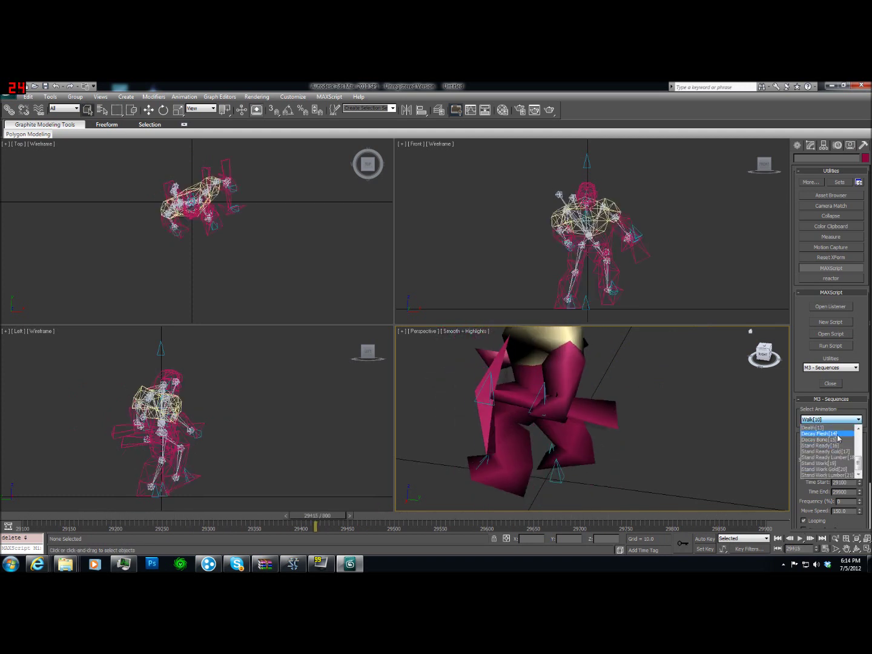
scroll(830, 471, up, 1)
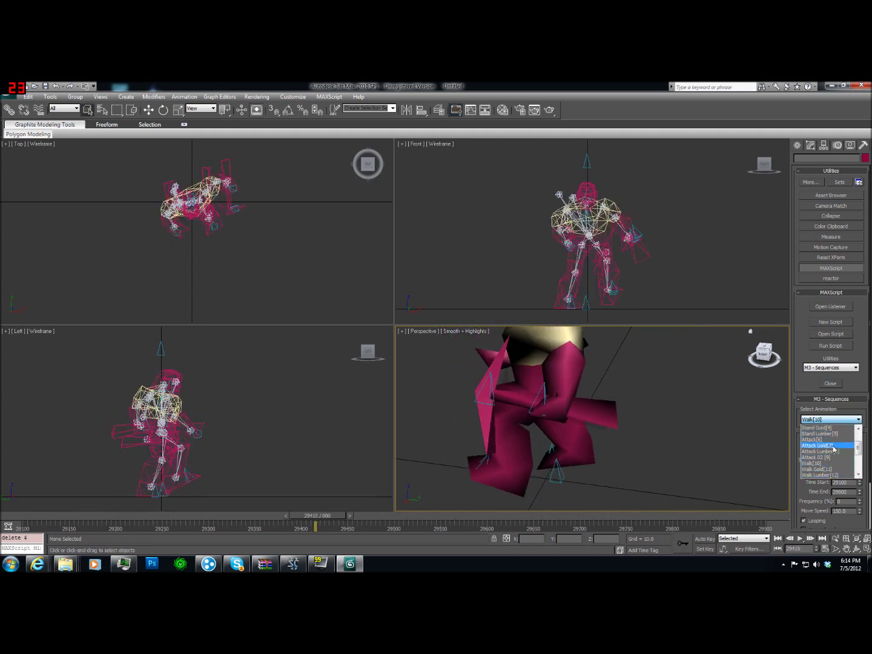
click(824, 452)
click(800, 539)
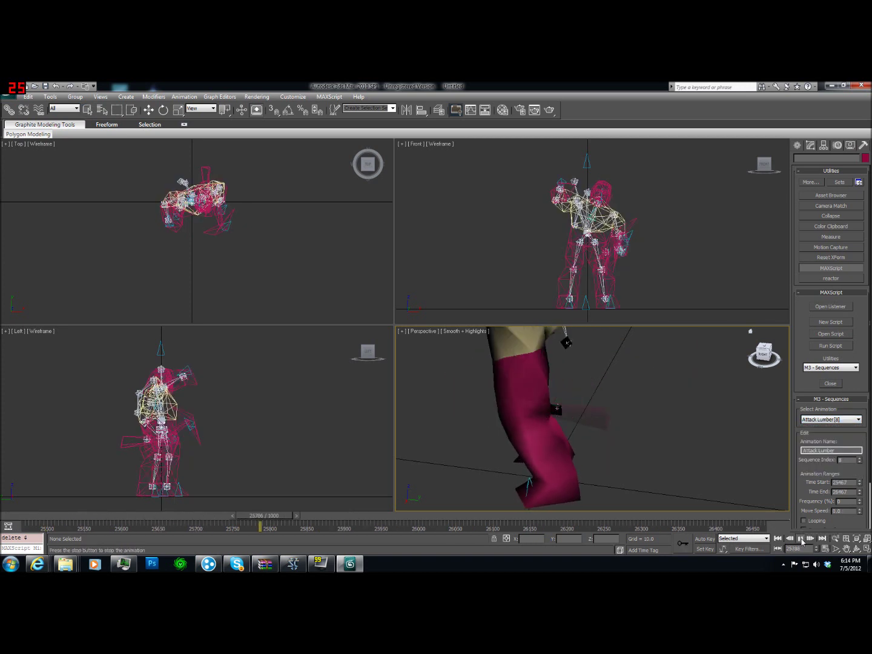
click(800, 539)
click(831, 420)
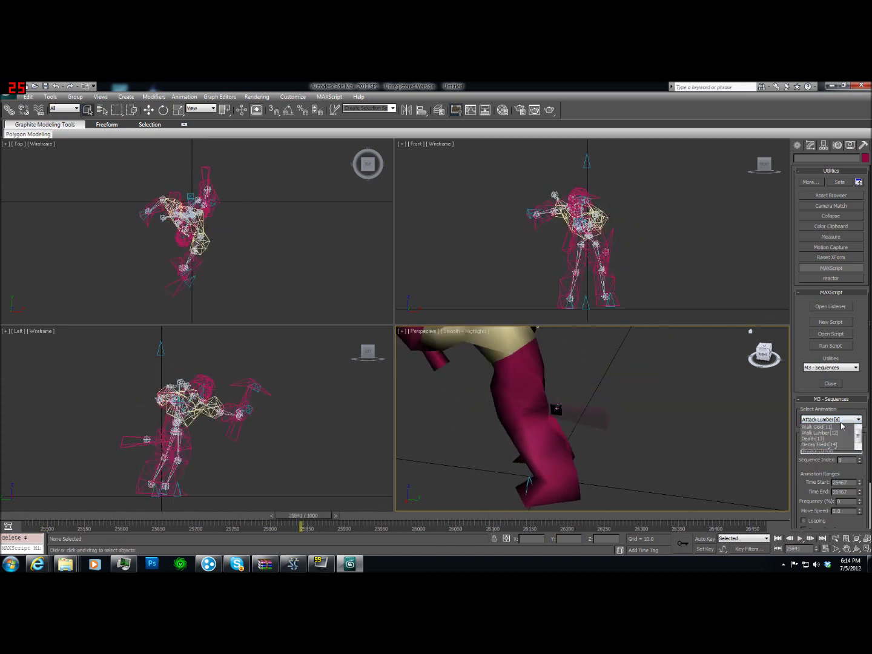
scroll(847, 470, down, 1)
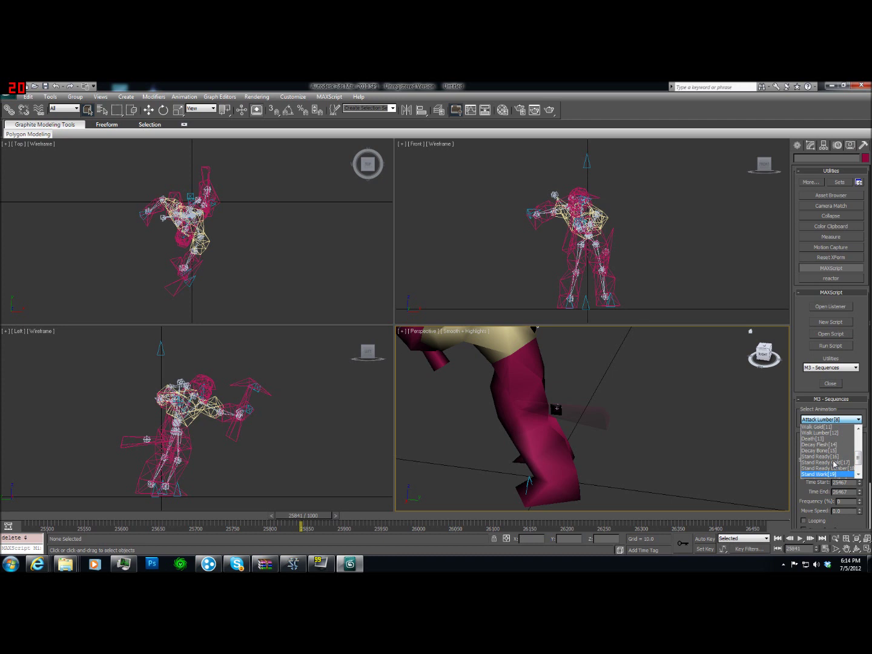
scroll(833, 451, up, 1)
Step: Load Death[13] and replay it several times, stopping partway to watch the collapse
click(815, 445)
click(800, 540)
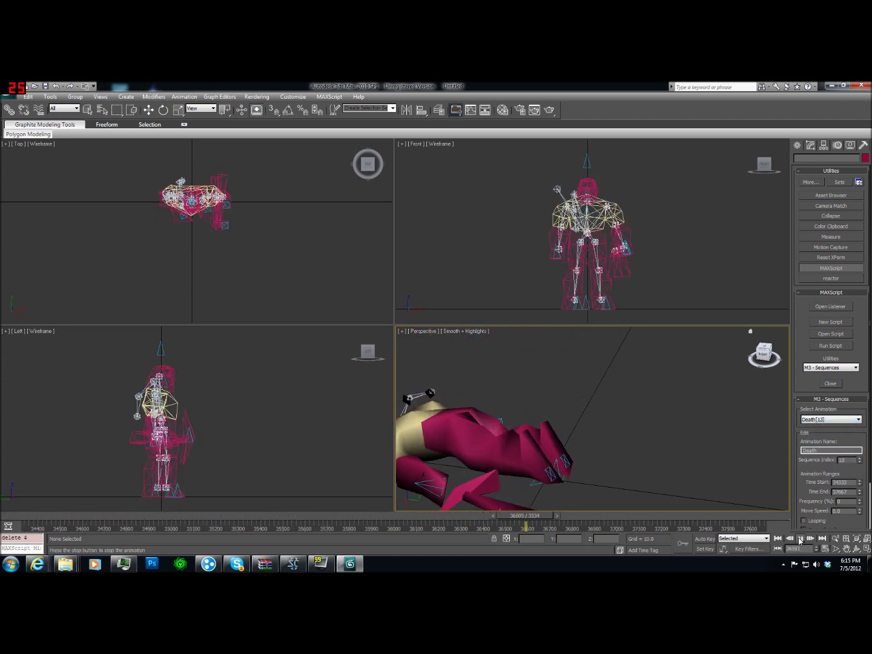
click(800, 539)
click(800, 539)
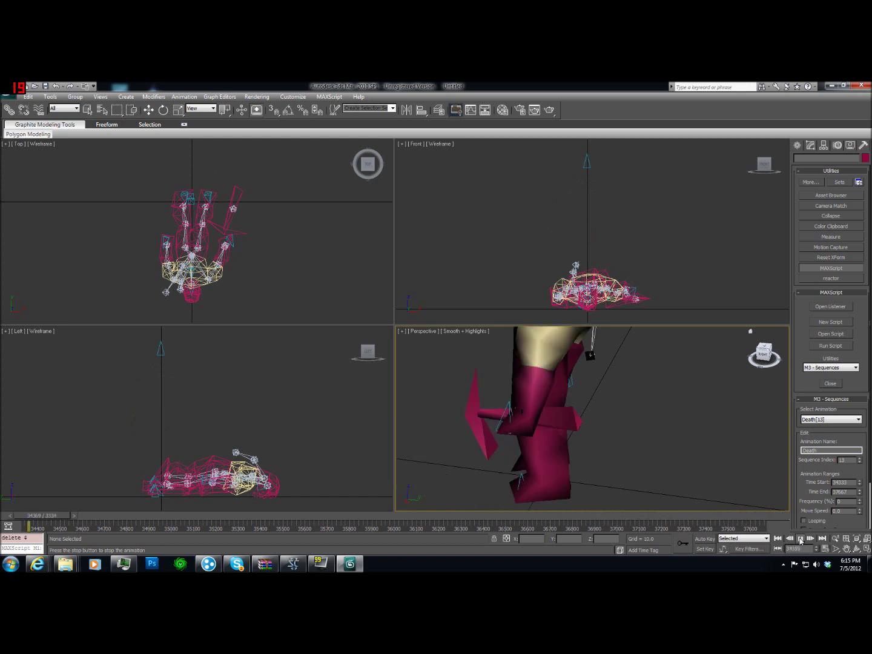
click(800, 539)
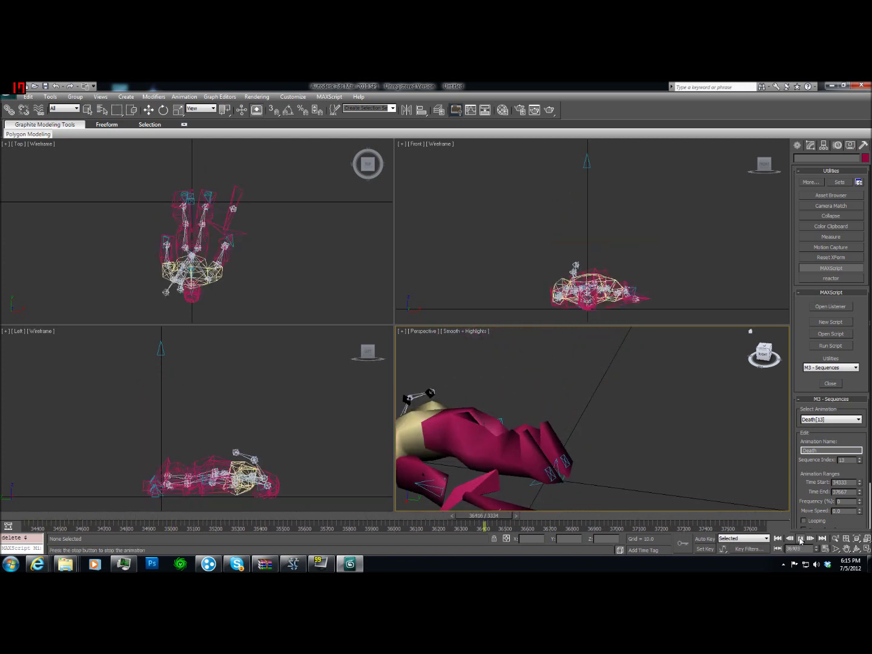
click(800, 539)
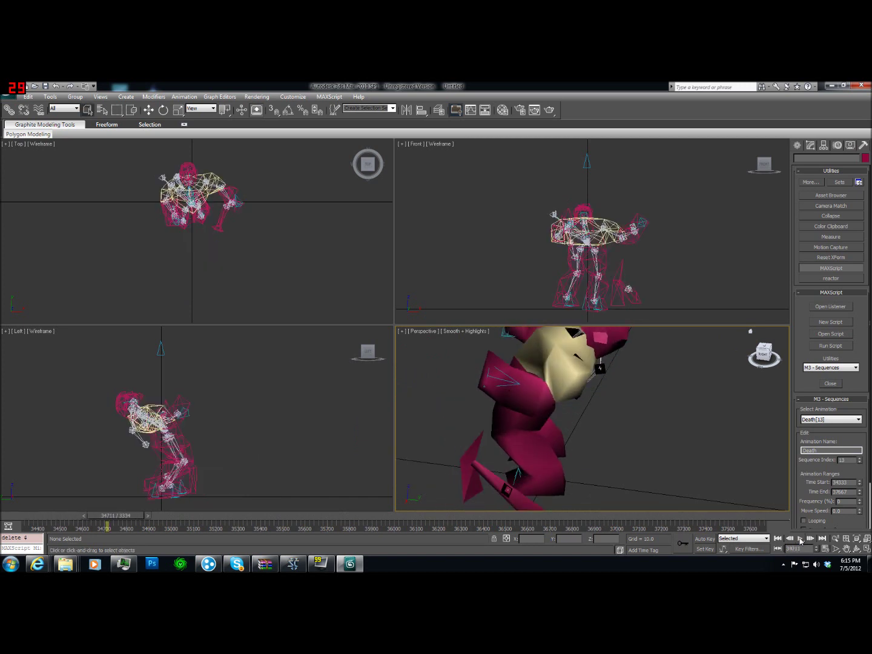
click(800, 540)
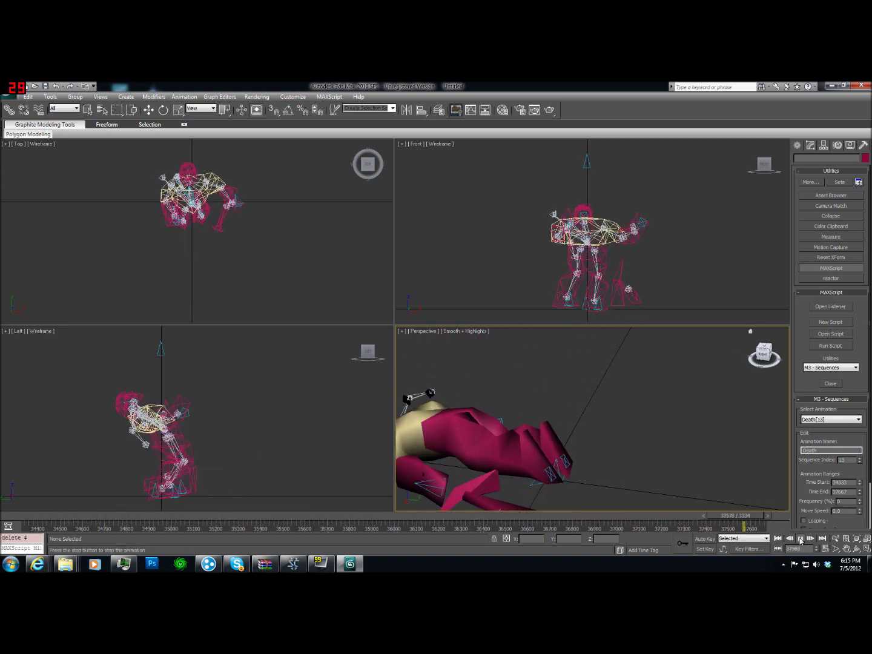
click(800, 538)
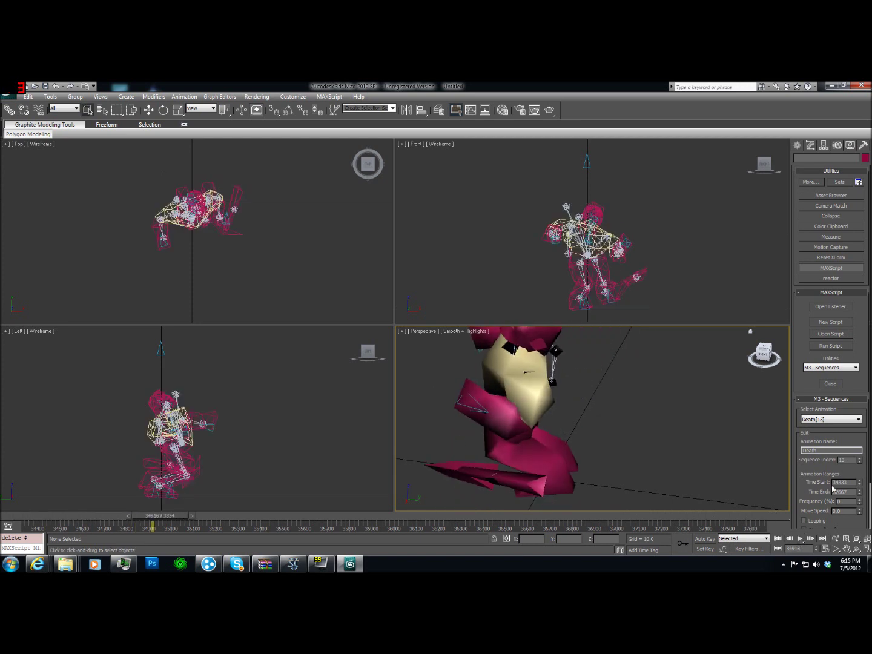
click(835, 421)
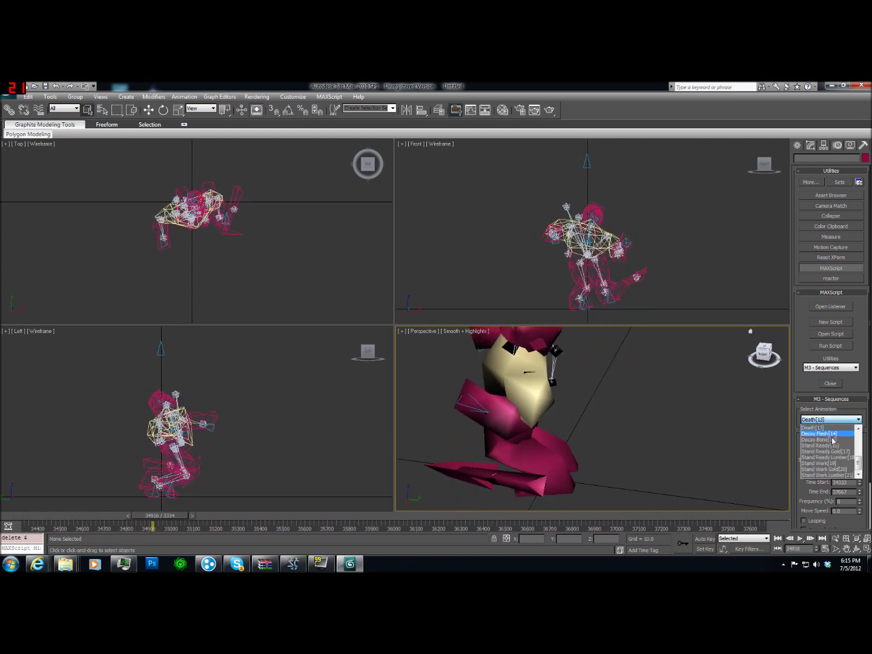
scroll(833, 440, up, 5)
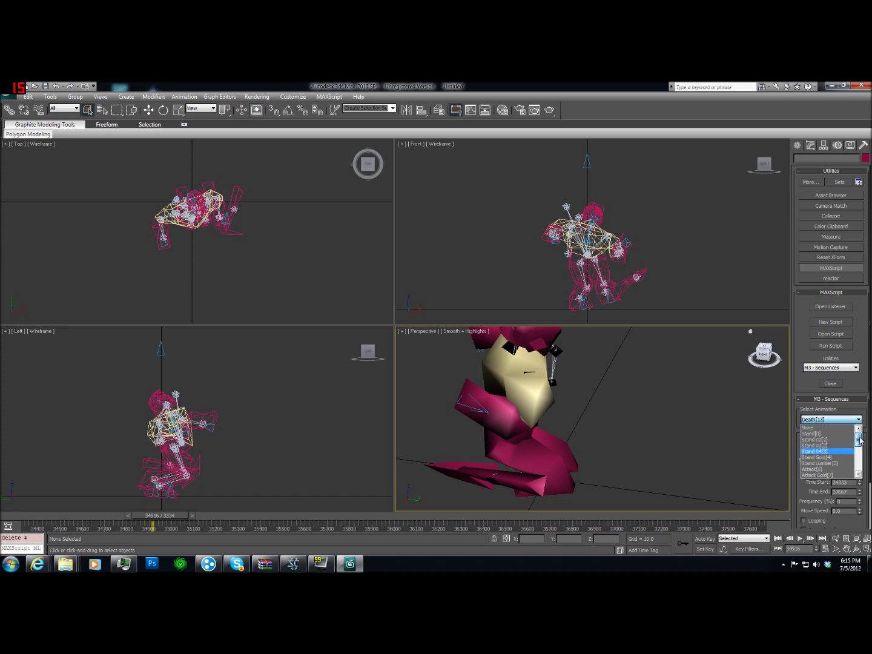
Step: Load the Stand[0] sequence and delete the peasant5 mesh
click(833, 433)
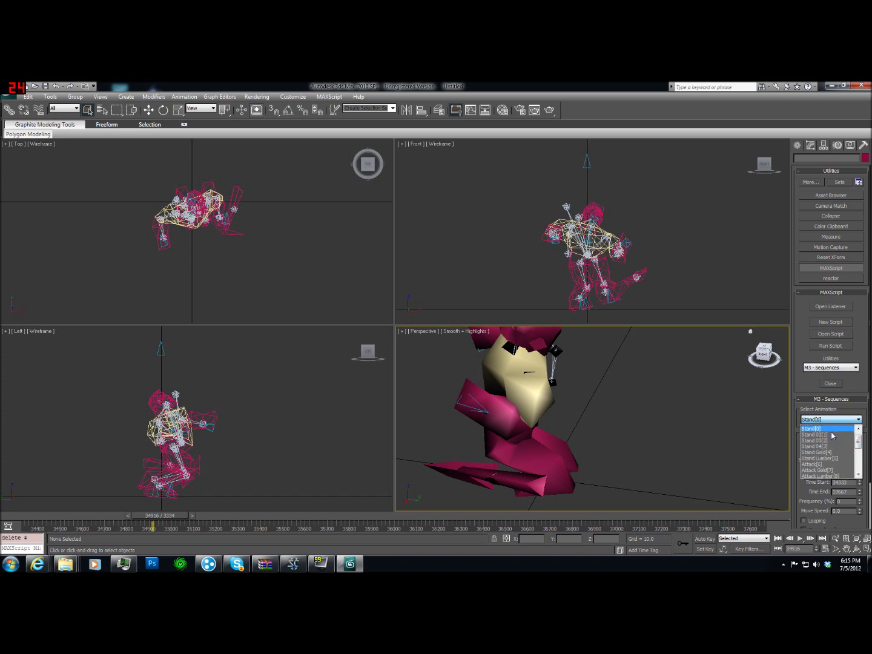
click(619, 421)
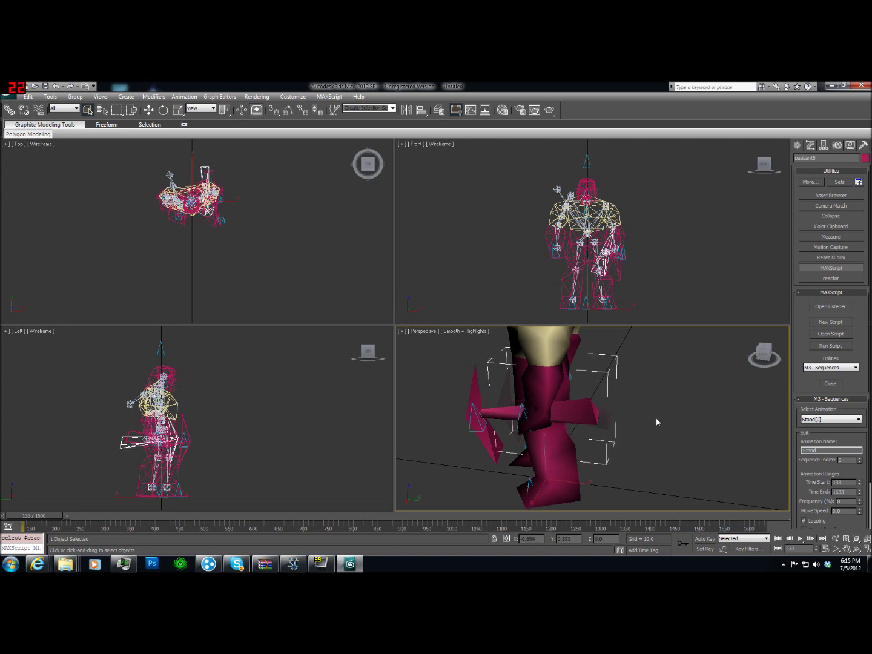
key(Delete)
Step: Orbit and zoom the Perspective view around the standing peasant
middle_drag(598, 389, 632, 436)
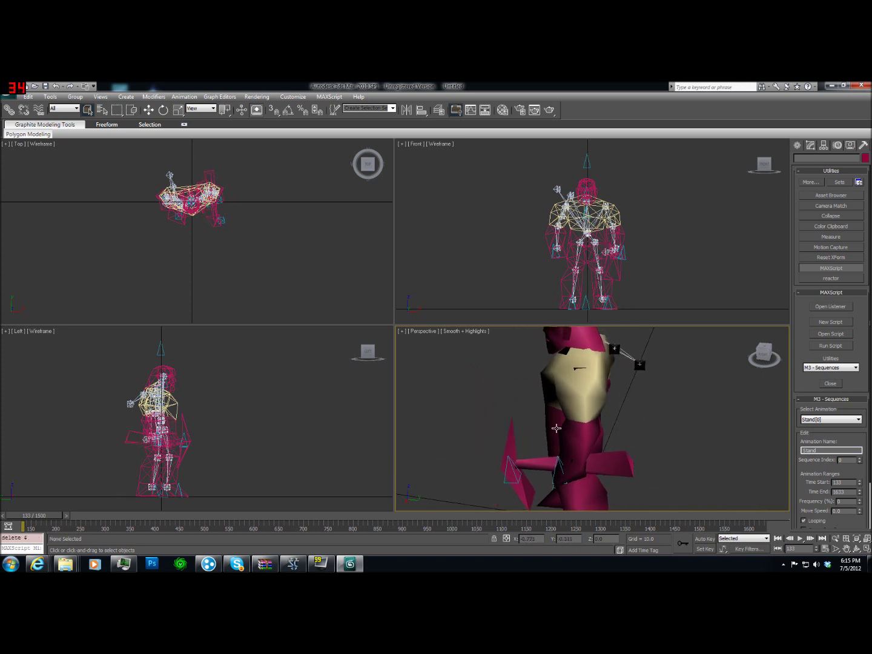
alt+middle_drag(556, 428, 591, 434)
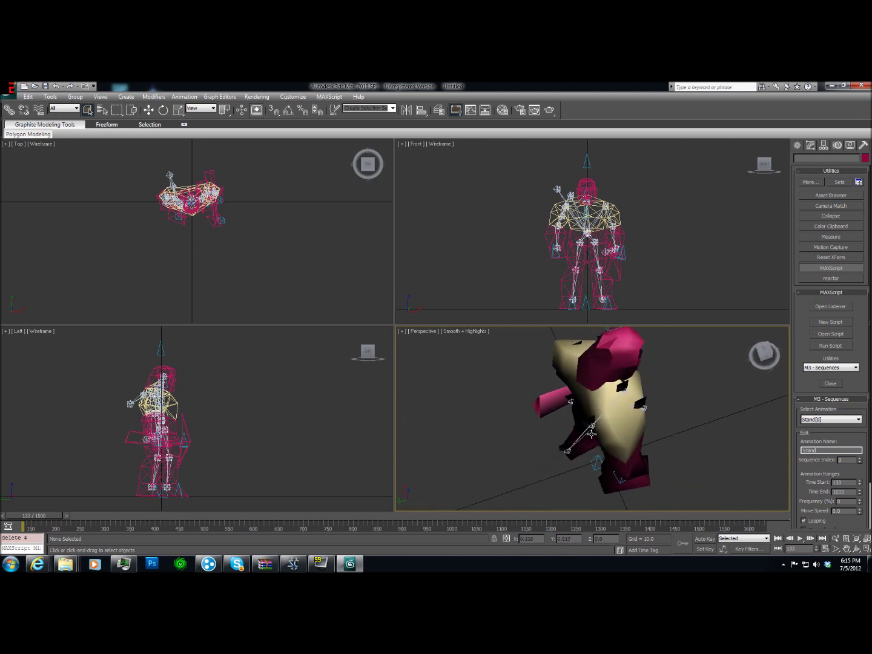
alt+middle_drag(649, 434, 533, 406)
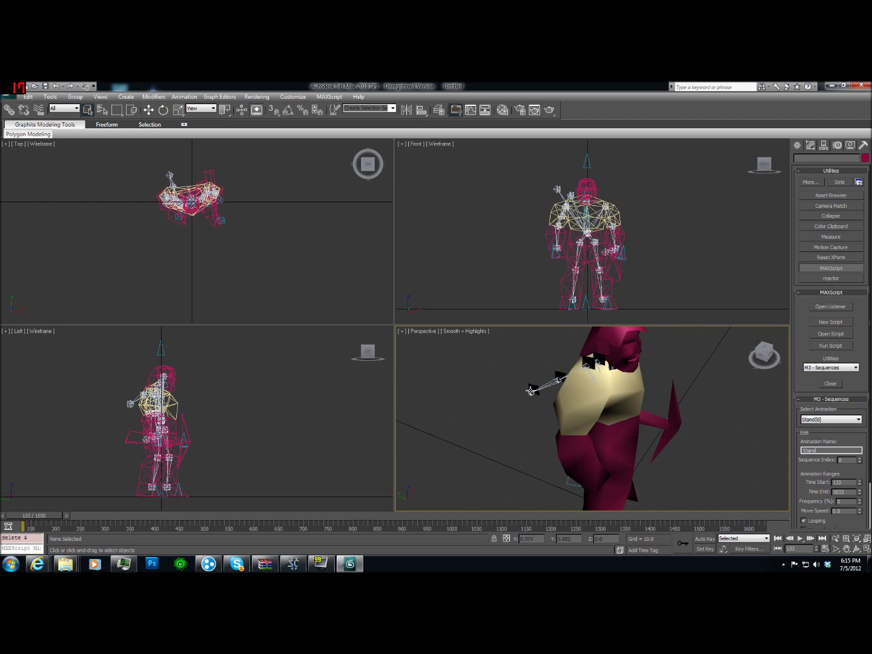
alt+middle_drag(672, 417, 629, 384)
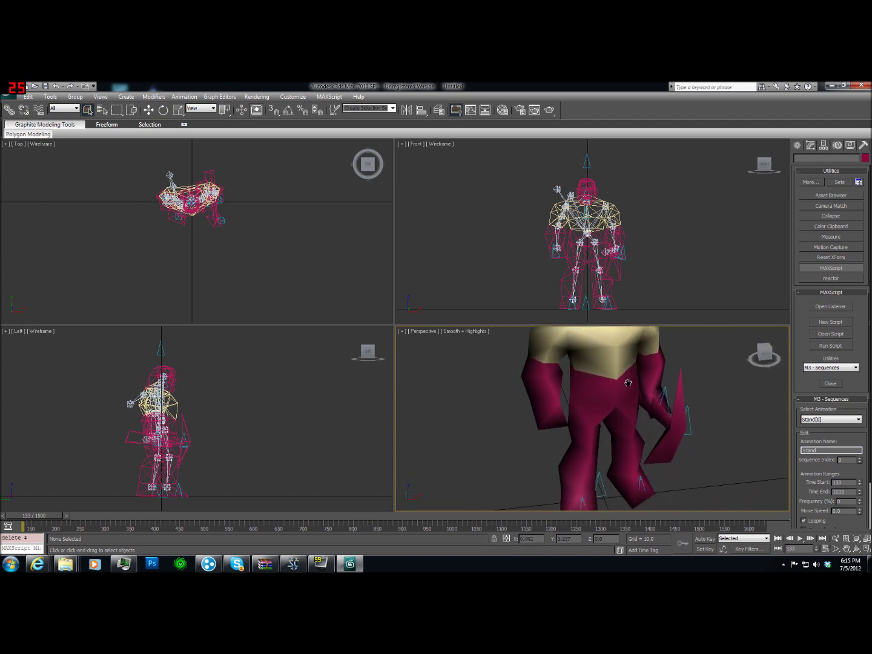
scroll(643, 418, down, 5)
alt+middle_drag(672, 419, 619, 401)
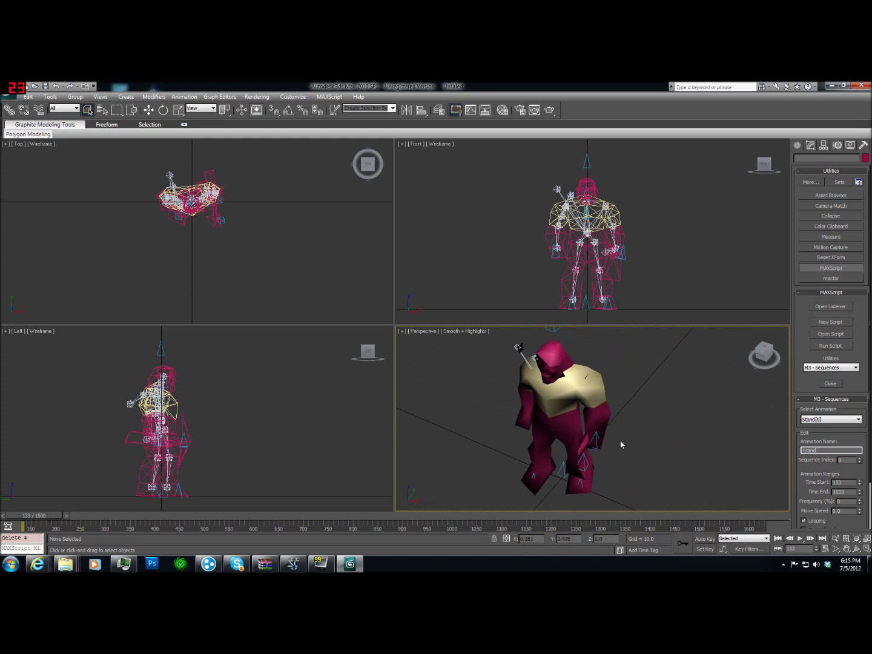
alt+middle_drag(619, 444, 564, 396)
scroll(563, 395, up, 3)
scroll(562, 395, down, 3)
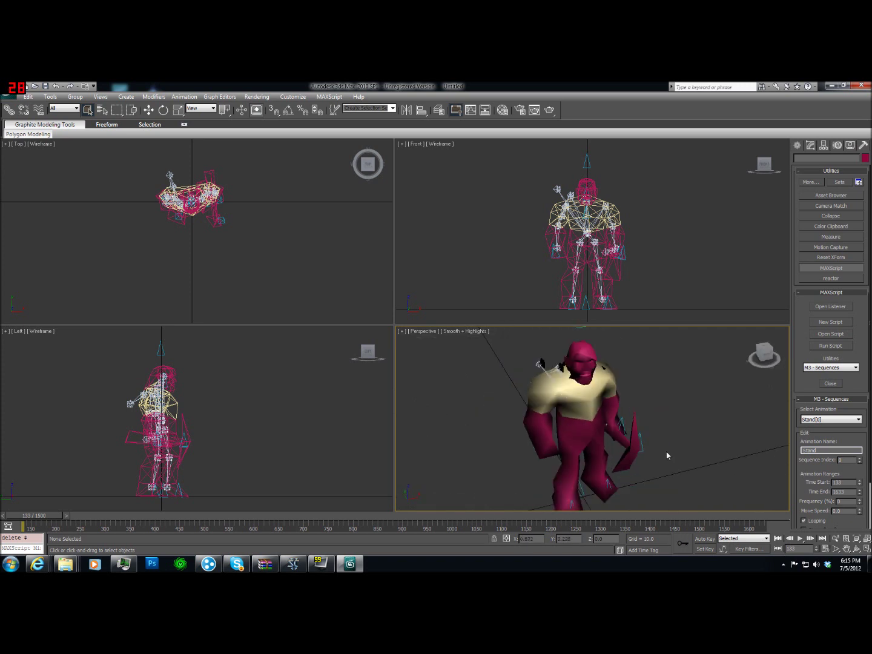
alt+middle_drag(668, 434, 638, 415)
Step: Activate the Front viewport and keep panning, orbiting and zooming to inspect the figure
click(633, 225)
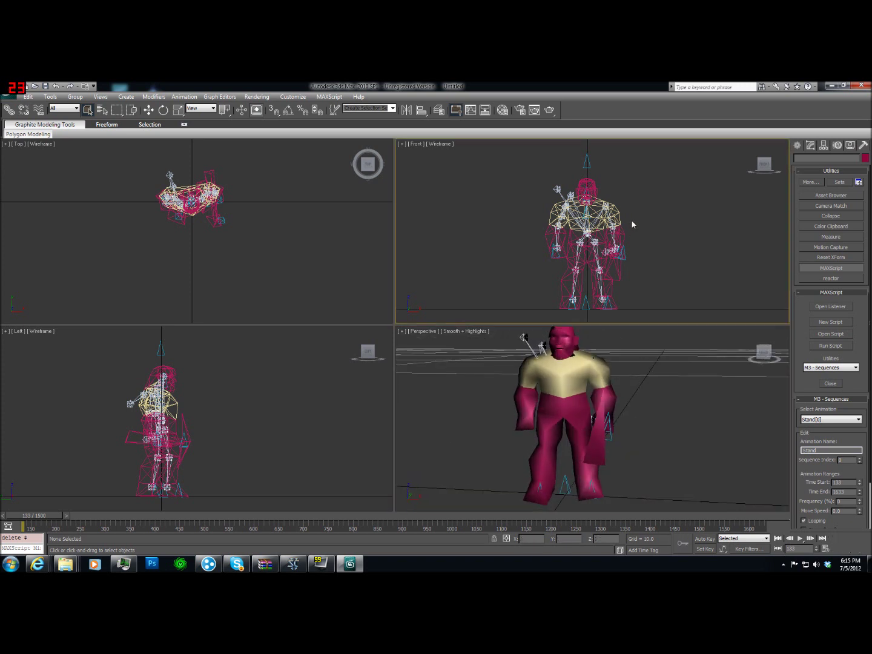
scroll(633, 224, up, 3)
scroll(592, 242, up, 2)
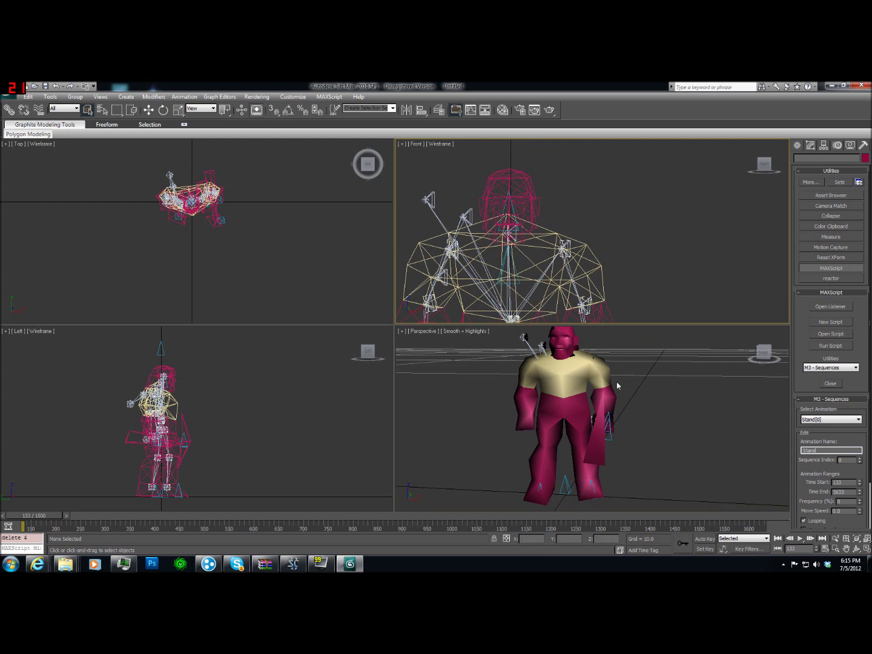
alt+middle_drag(616, 386, 647, 425)
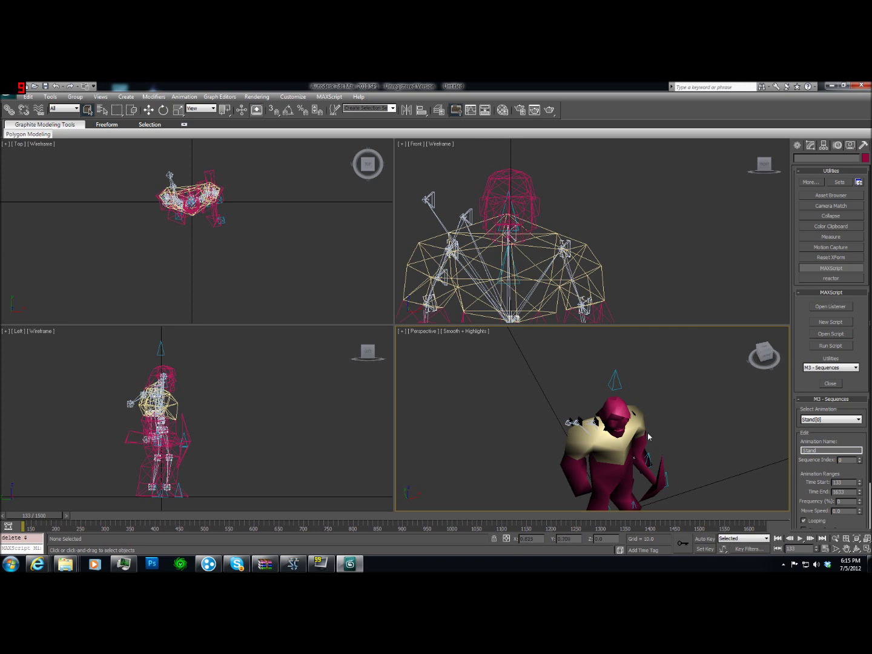
alt+middle_drag(648, 432, 596, 412)
scroll(583, 400, up, 5)
scroll(584, 400, down, 5)
scroll(581, 397, up, 2)
scroll(590, 403, up, 3)
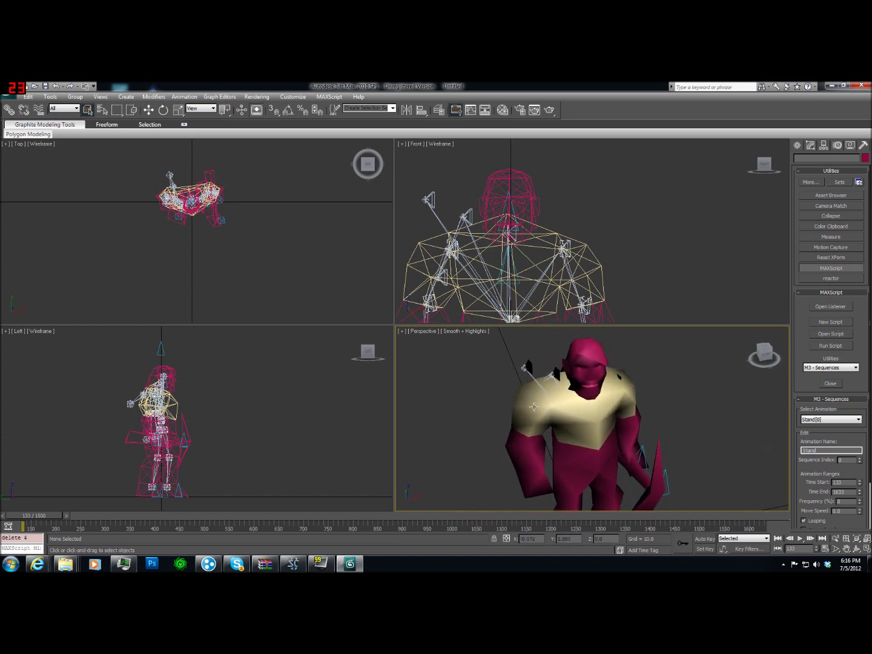
Step: Convert the first Material Editor slot to a StarCraft II Material with peasant2 selected
click(520, 111)
click(539, 402)
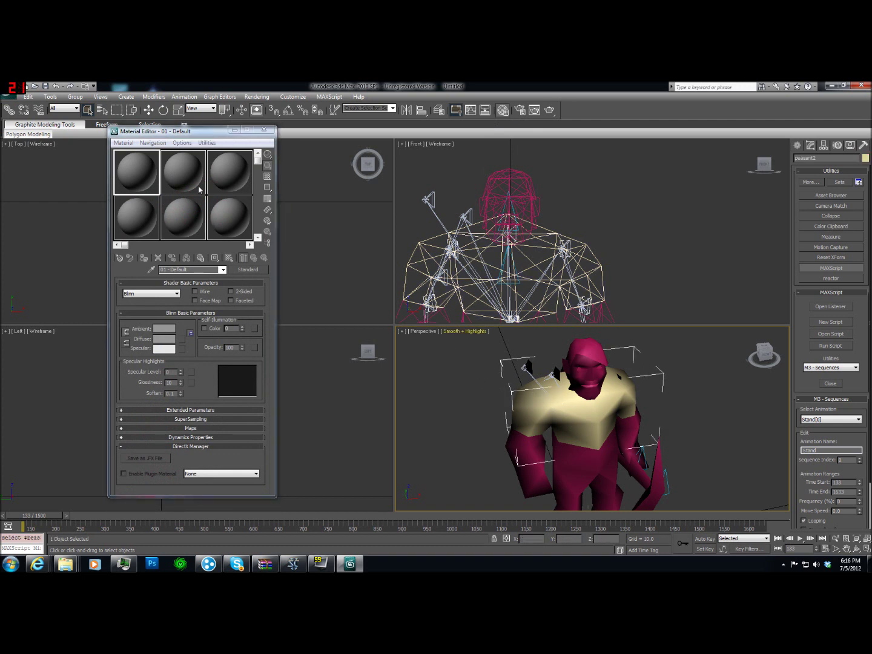
click(252, 270)
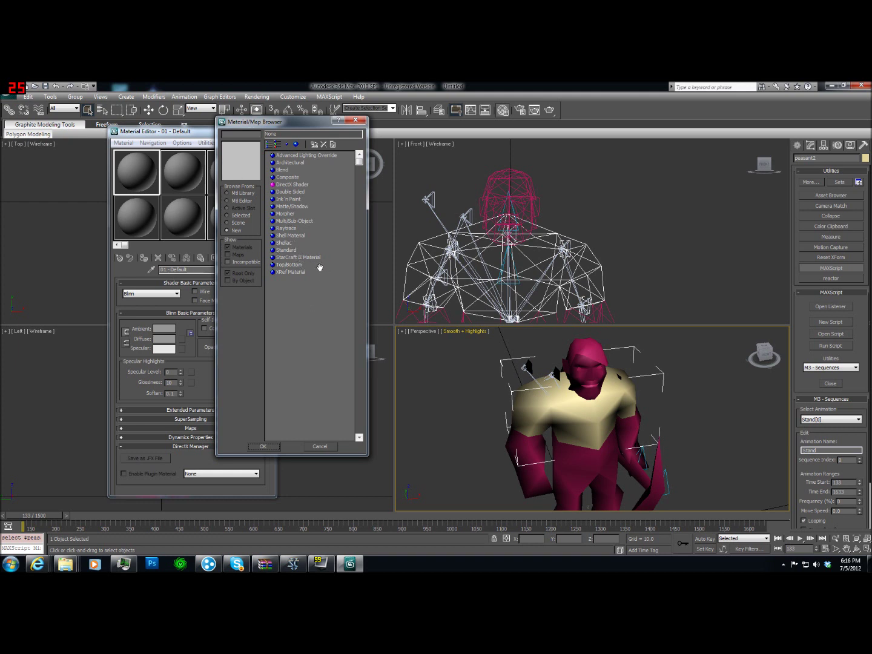
click(314, 258)
click(264, 446)
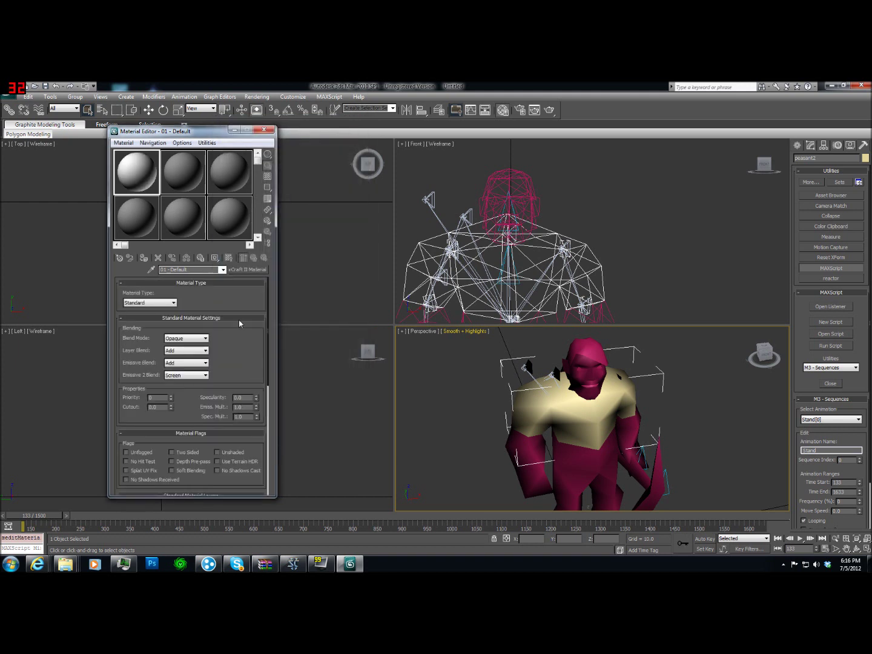
click(124, 142)
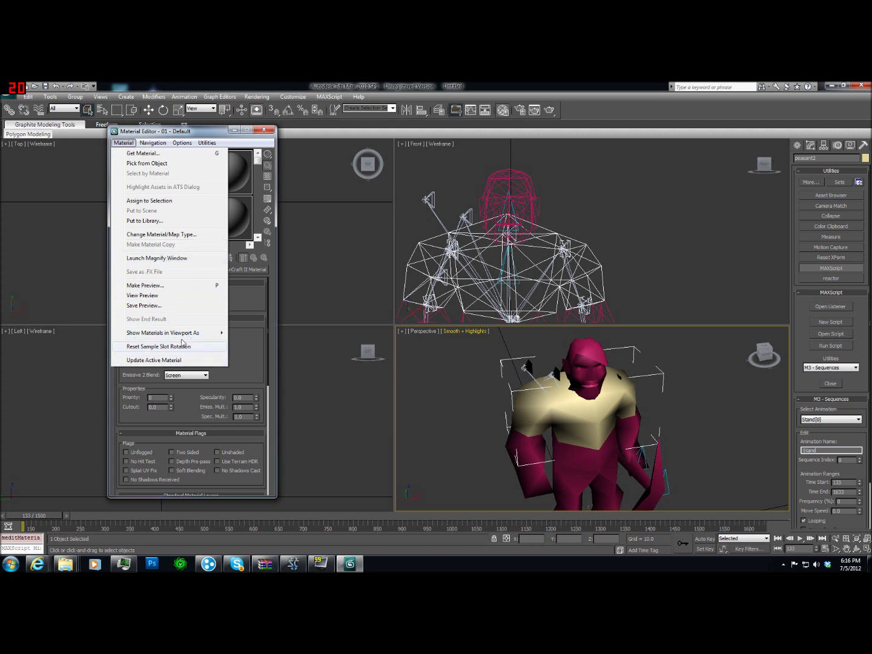
Step: Condense the Material Editor slots so they reset to grey Standard materials, starting with Standard_1
mouse_move(204, 143)
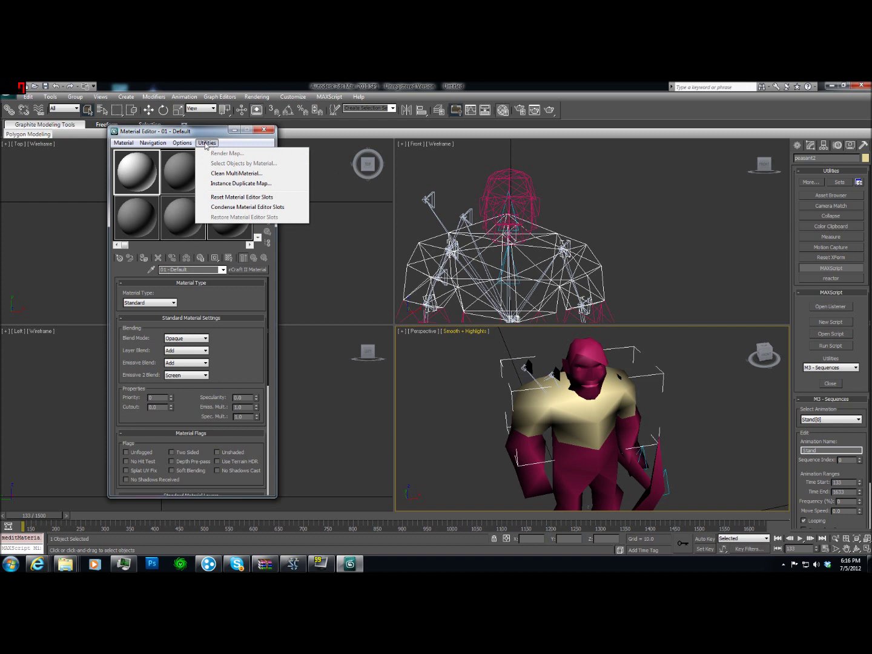
click(221, 206)
click(205, 143)
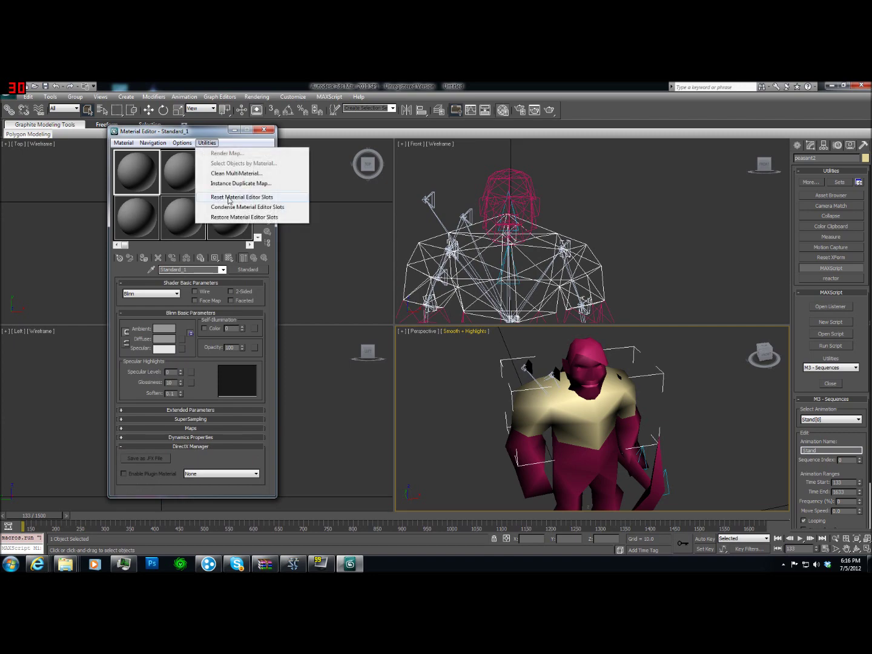